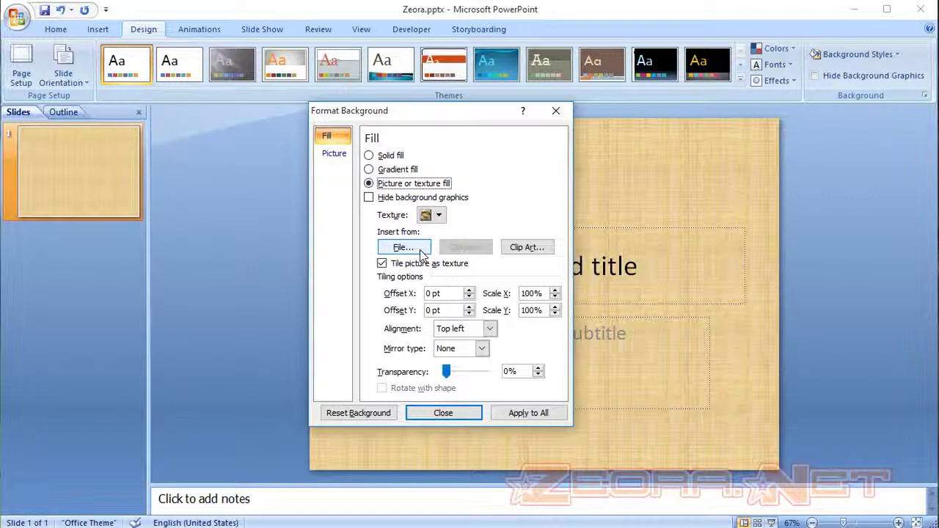
Fill the slide background with the picture Mark Zuckerberg Family.jpg and preview it as a full-screen slide show
{"action": "left_click", "coordinate": [422, 252]}
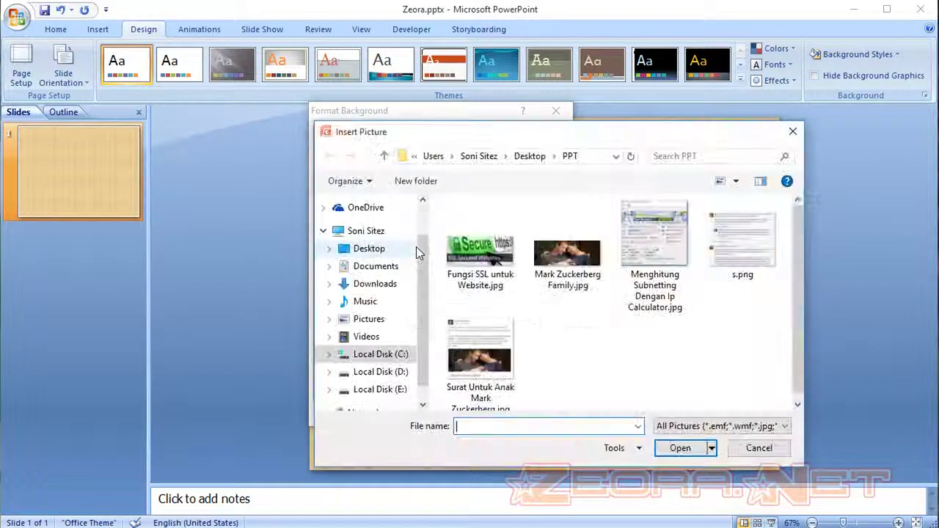
{"action": "left_click", "coordinate": [571, 282]}
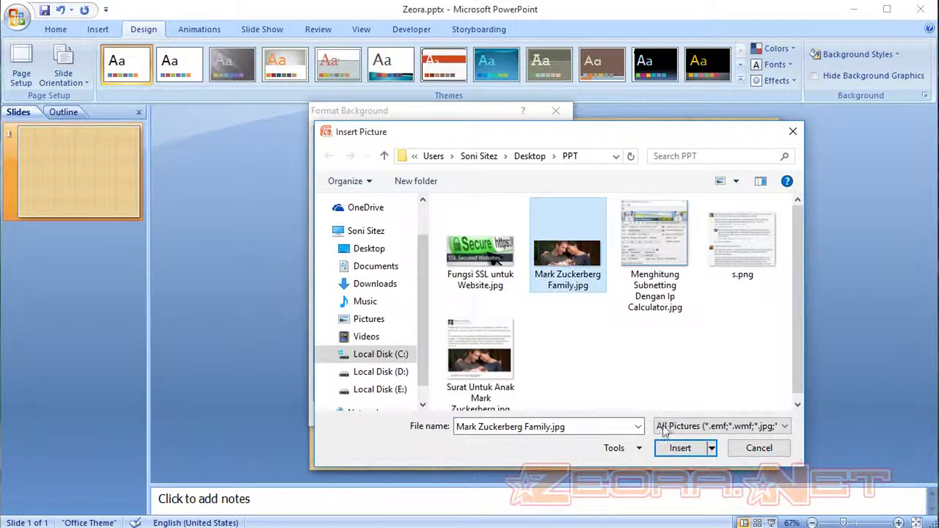
{"action": "left_click", "coordinate": [679, 448]}
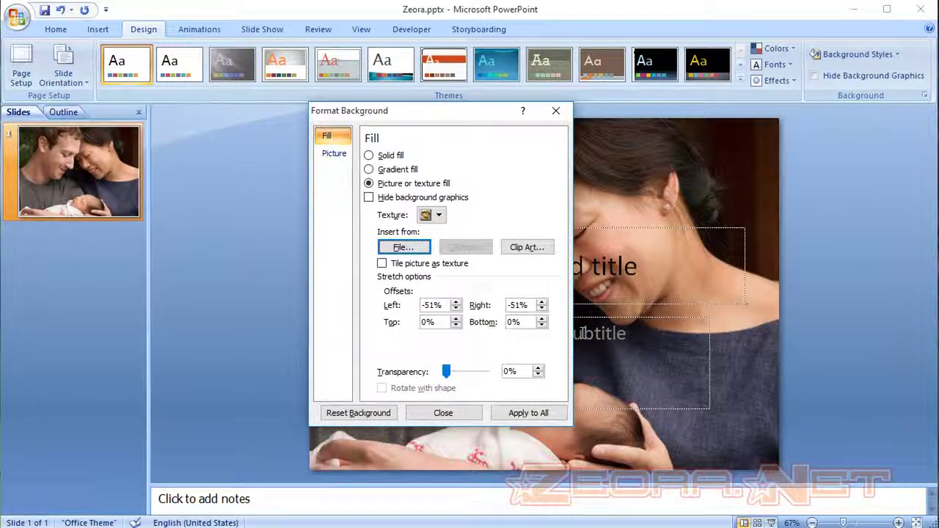
{"action": "left_click", "coordinate": [462, 412]}
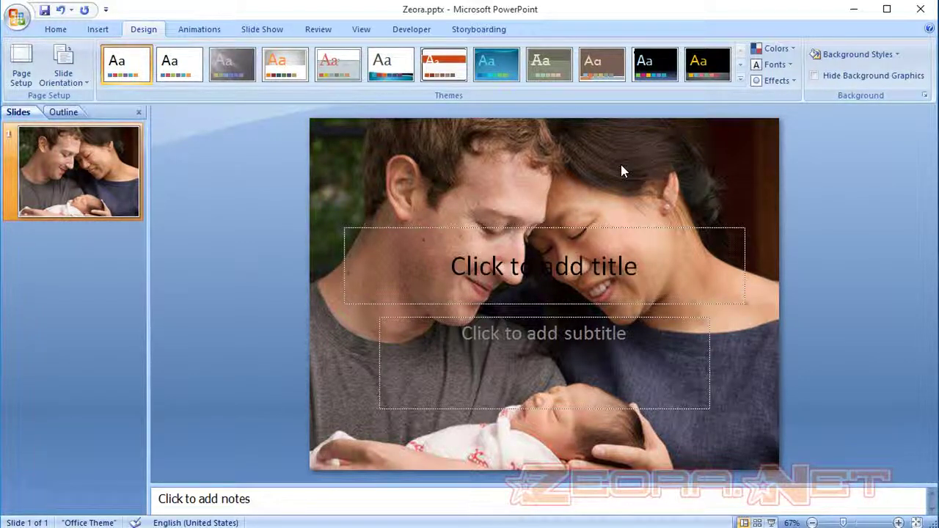
{"action": "left_click", "coordinate": [771, 522]}
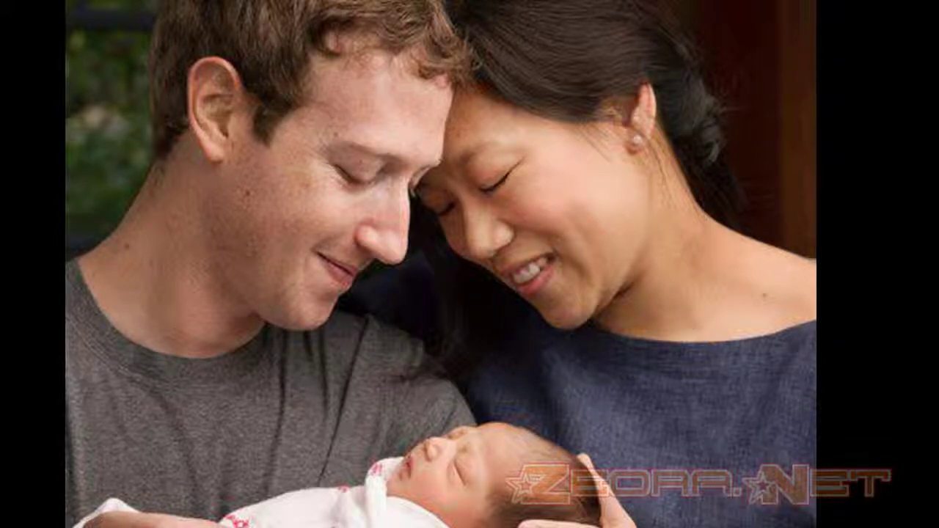
{"action": "key", "text": "Escape"}
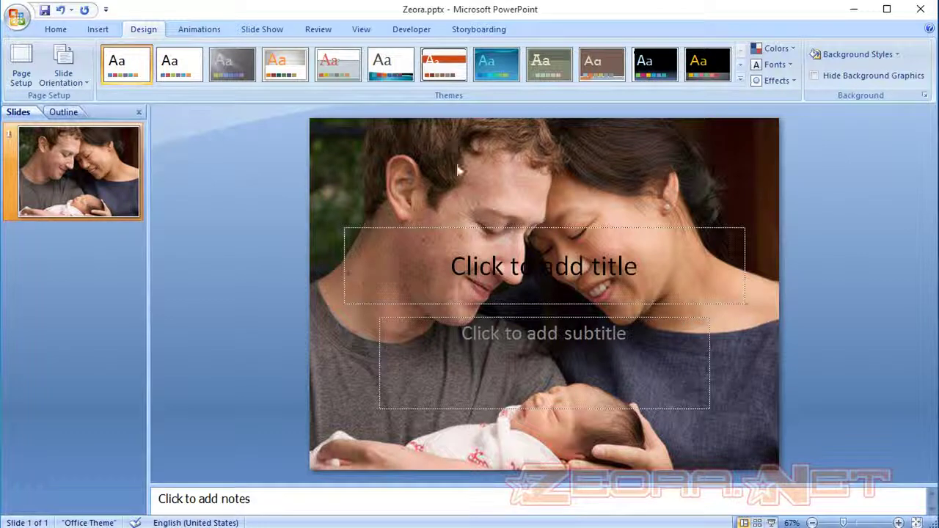
Apply the Dissolve transition from Fades and Dissolves to the slide and set its transition speed to Slow
{"action": "left_click", "coordinate": [195, 31]}
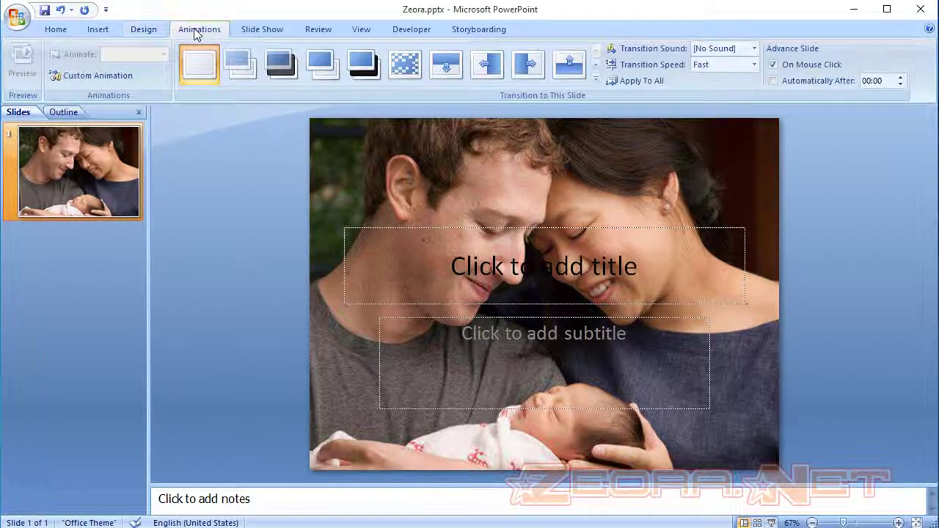
{"action": "left_click", "coordinate": [594, 79]}
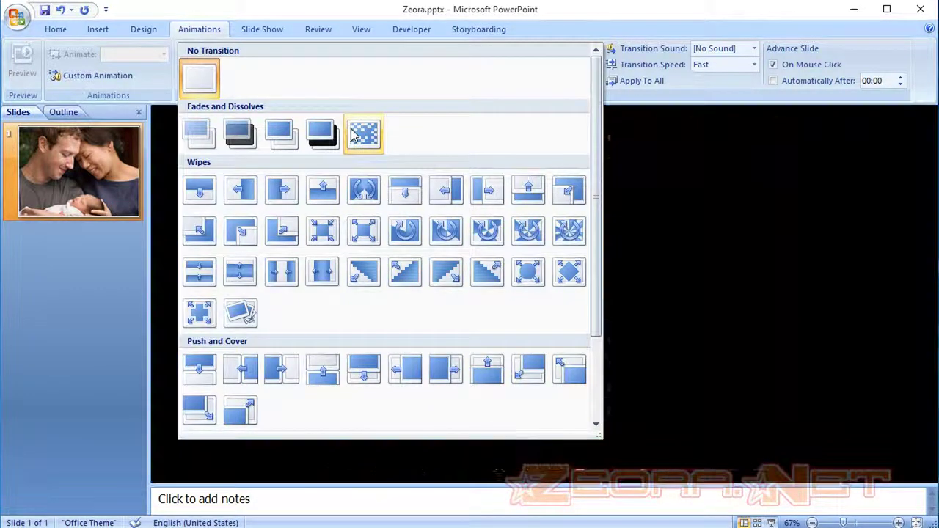
{"action": "left_click", "coordinate": [352, 134]}
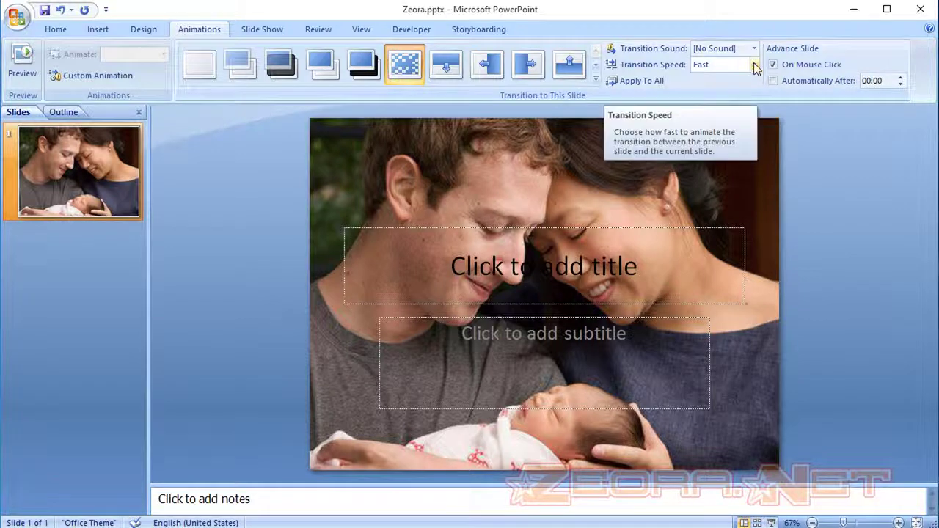
{"action": "left_click", "coordinate": [753, 65]}
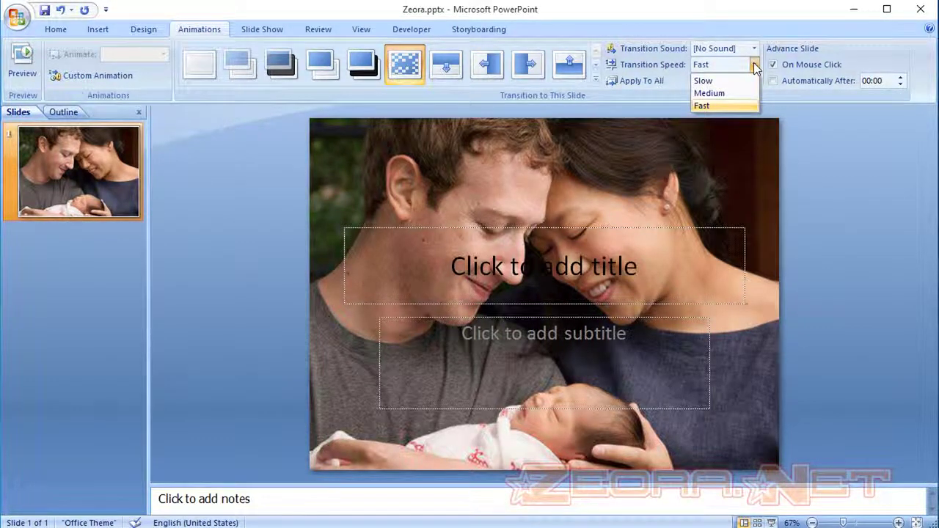
{"action": "left_click", "coordinate": [740, 83]}
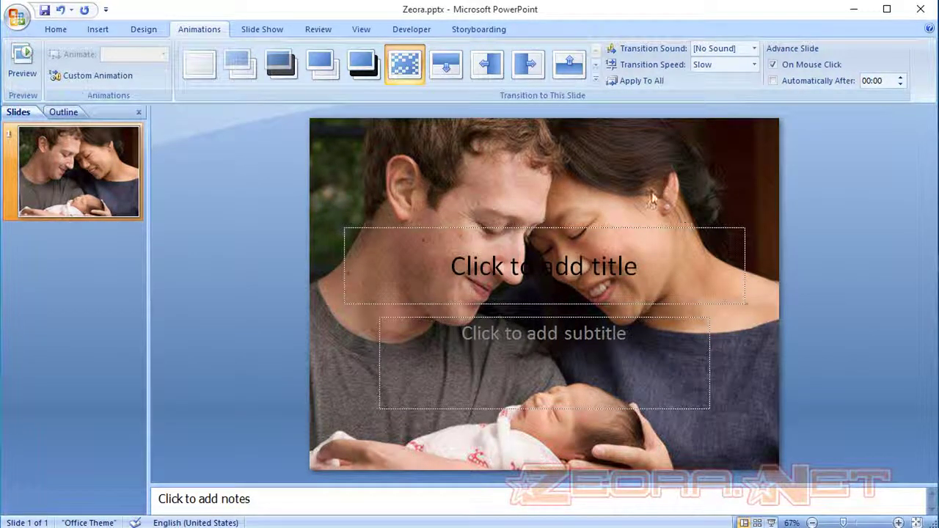
Move the title placeholder to the upper-left corner of the slide and enter "Kelahiran Anak Mark Zuckerberg" as the title
{"action": "left_click", "coordinate": [614, 228]}
{"action": "left_click_drag", "start_coordinate": [614, 228], "coordinate": [579, 126]}
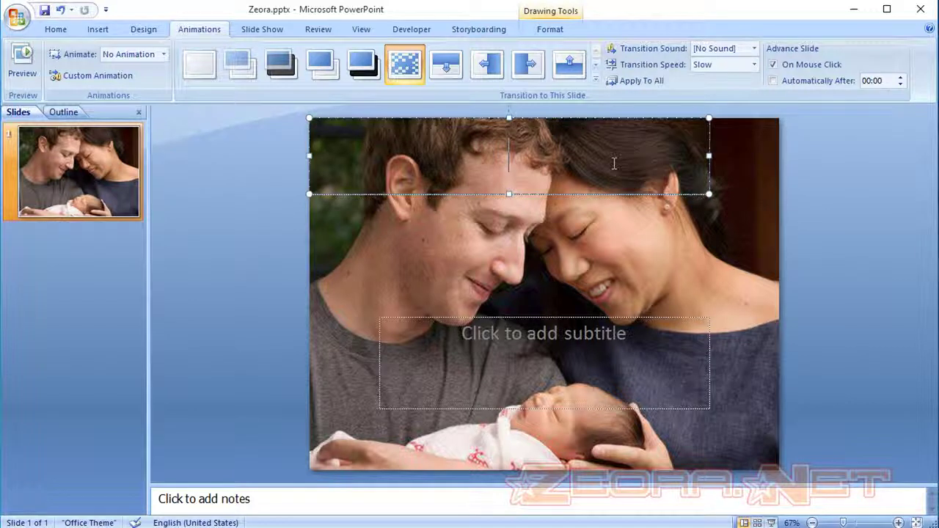
{"action": "type", "text": "Ke"}
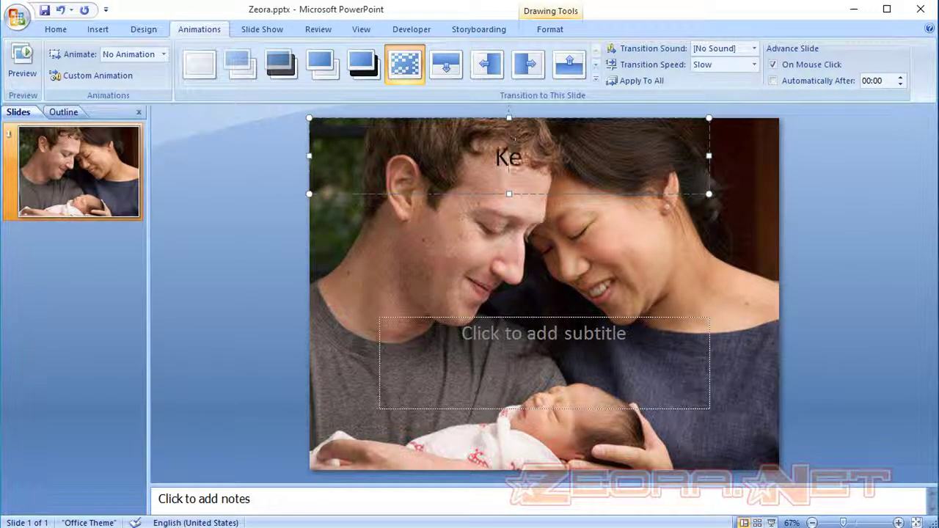
{"action": "type", "text": "lahiran"}
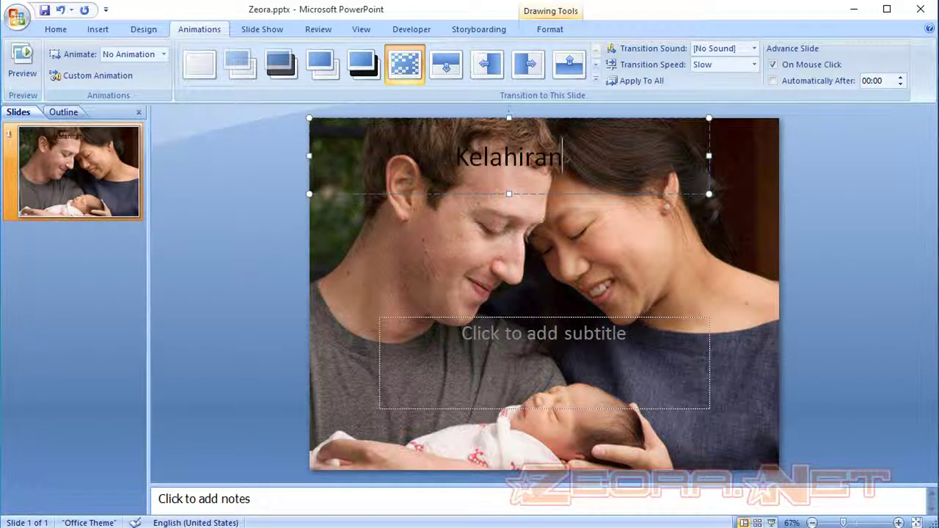
{"action": "type", "text": " Anak Ma"}
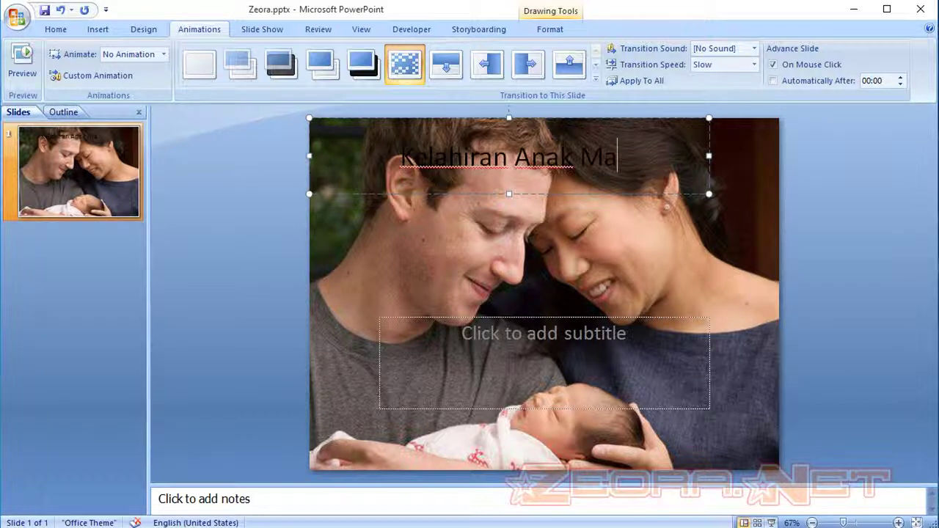
{"action": "type", "text": "rk Zu"}
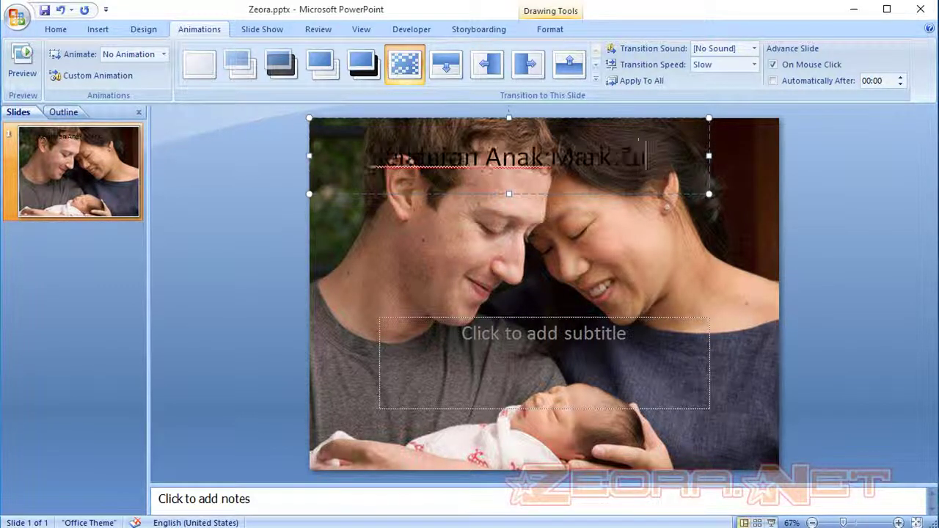
{"action": "type", "text": "ckerberg"}
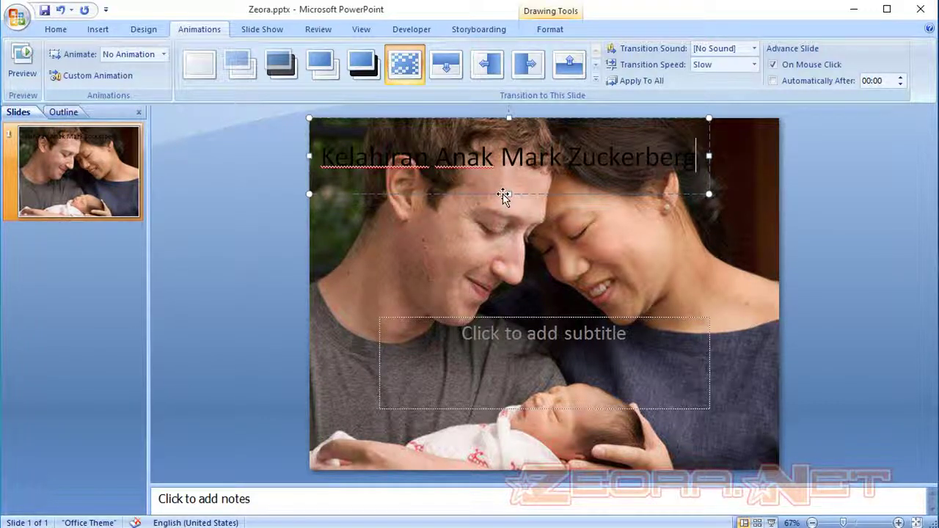
Reduce the height of the title box so that it fits around its single line of text
{"action": "left_click_drag", "start_coordinate": [508, 195], "coordinate": [507, 164]}
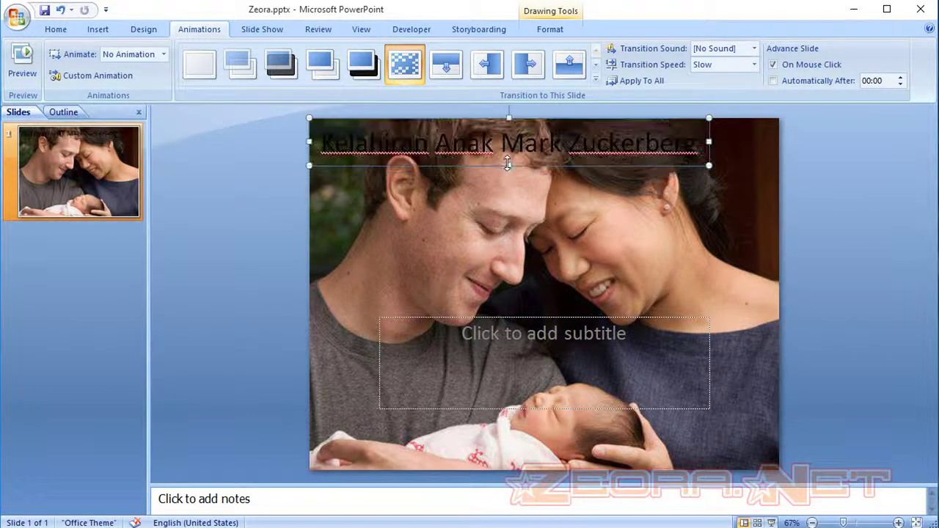
{"action": "left_click", "coordinate": [612, 228]}
{"action": "left_click", "coordinate": [360, 143]}
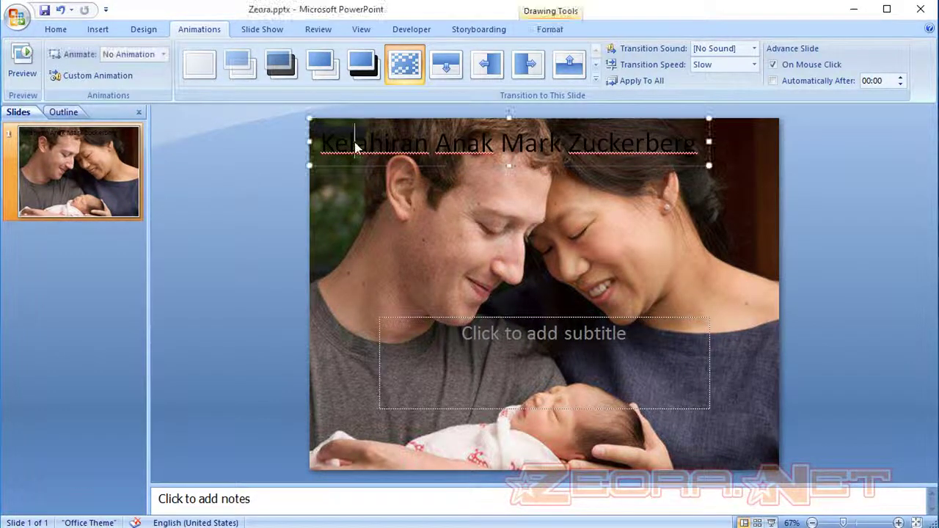
Change the font color of the whole title text to the standard yellow
{"action": "left_click_drag", "start_coordinate": [318, 141], "coordinate": [700, 143]}
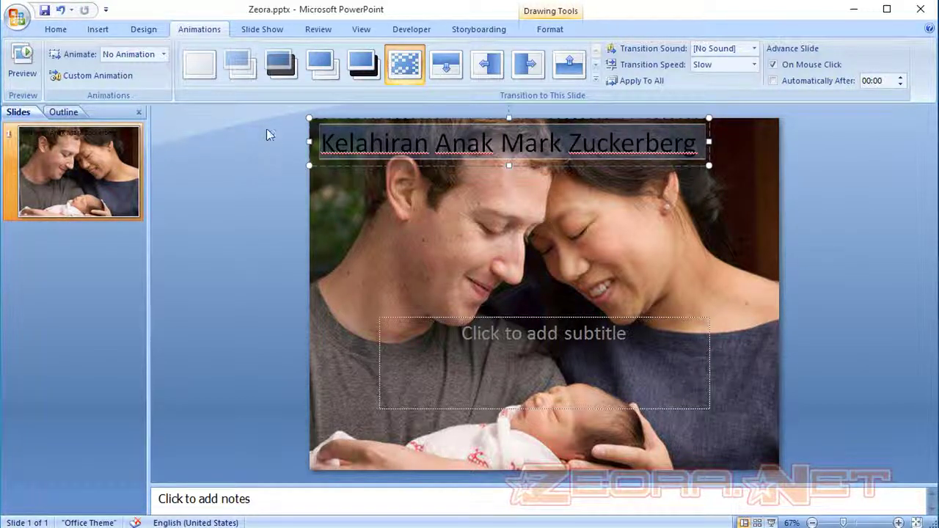
{"action": "left_click", "coordinate": [54, 32]}
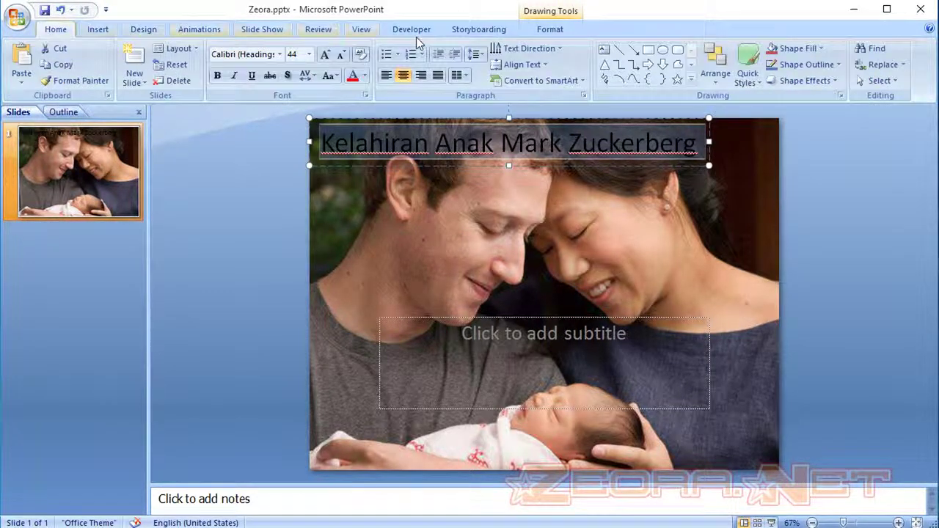
{"action": "left_click", "coordinate": [364, 76]}
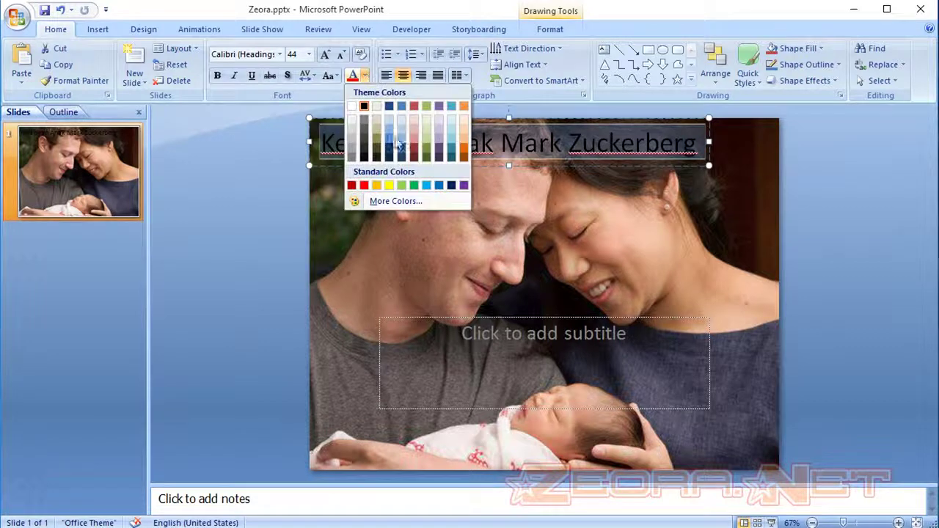
{"action": "left_click", "coordinate": [391, 184]}
{"action": "left_click", "coordinate": [364, 76]}
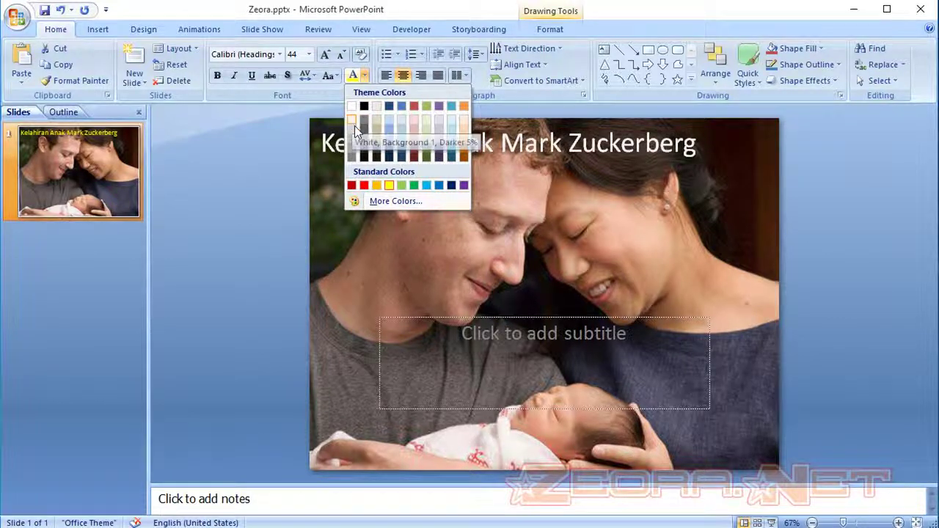
{"action": "left_click", "coordinate": [389, 186]}
Shrink the yellow title box's height slightly further by raising its lower edge
{"action": "left_click", "coordinate": [522, 170]}
{"action": "left_click_drag", "start_coordinate": [508, 166], "coordinate": [506, 157]}
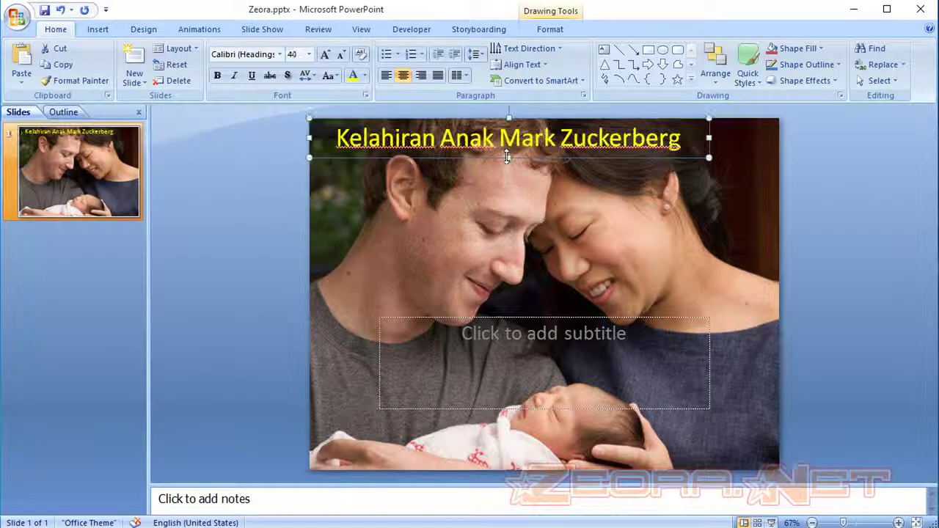
{"action": "left_click", "coordinate": [723, 168]}
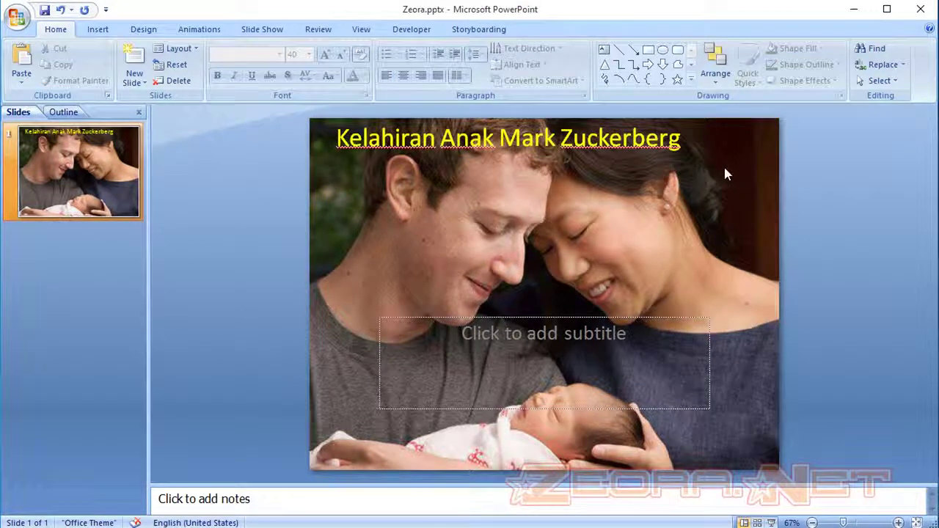
Narrow the title box to its text, flush with the slide's upper-left corner, and preview the slide show
{"action": "left_click", "coordinate": [543, 147]}
{"action": "left_click_drag", "start_coordinate": [311, 138], "coordinate": [328, 138]}
{"action": "left_click_drag", "start_coordinate": [398, 118], "coordinate": [379, 118]}
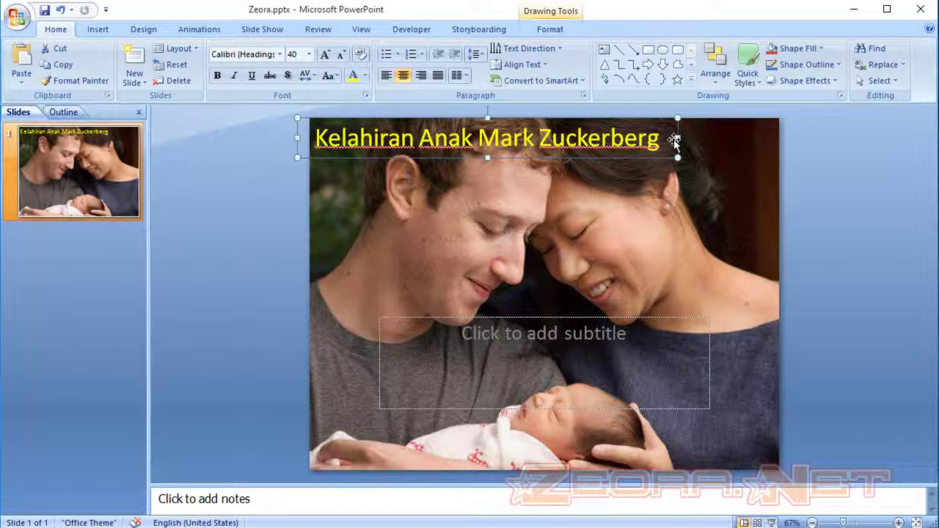
{"action": "left_click_drag", "start_coordinate": [673, 139], "coordinate": [657, 136]}
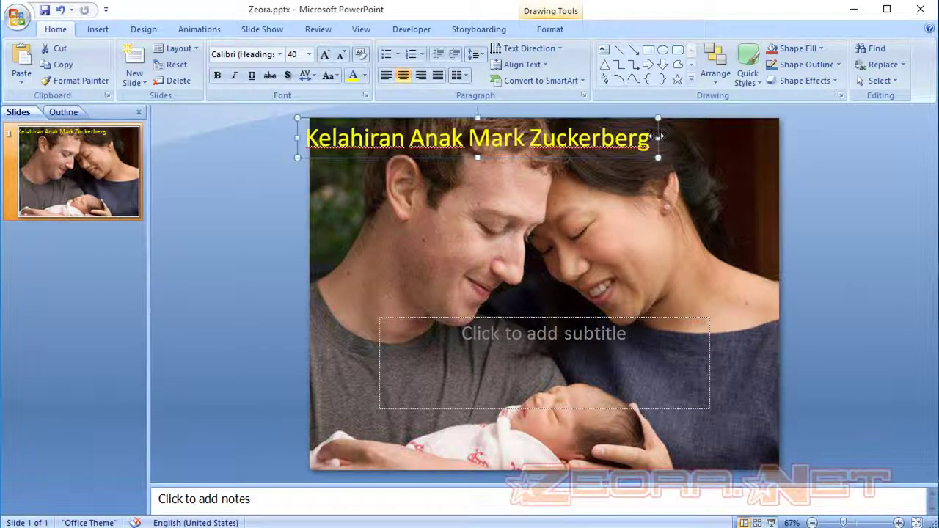
{"action": "left_click_drag", "start_coordinate": [528, 119], "coordinate": [540, 120]}
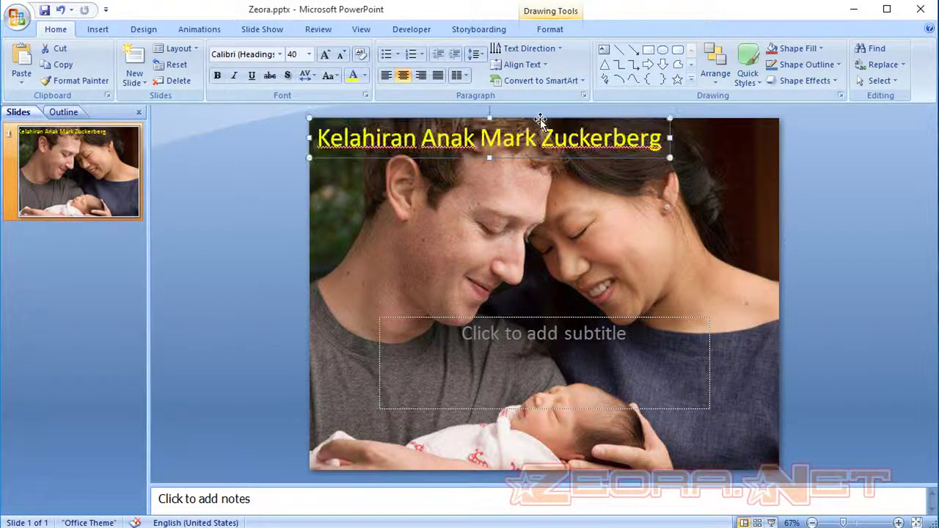
{"action": "left_click", "coordinate": [679, 227]}
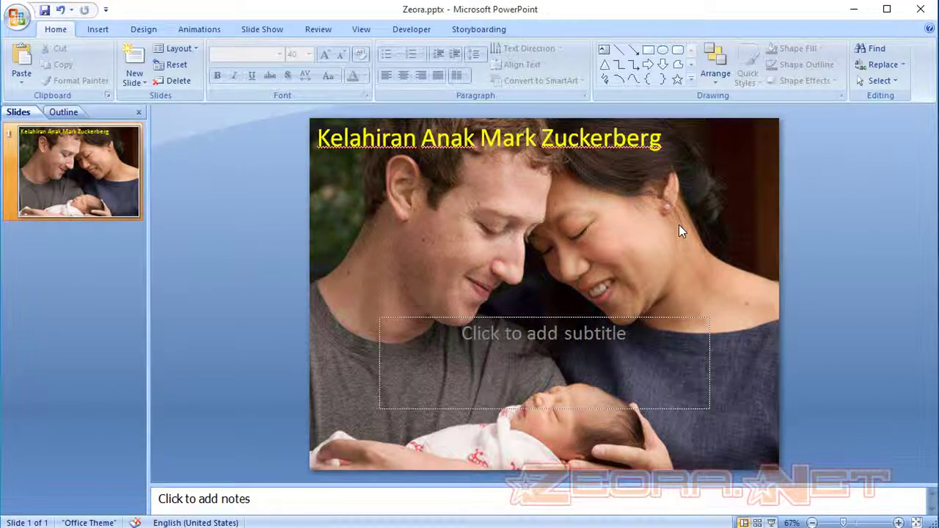
{"action": "left_click", "coordinate": [770, 522]}
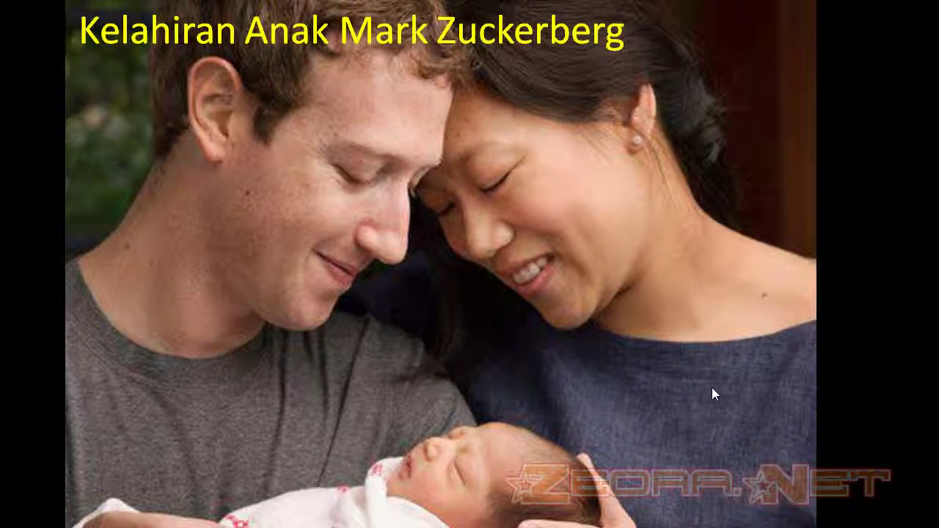
{"action": "key", "text": "Escape"}
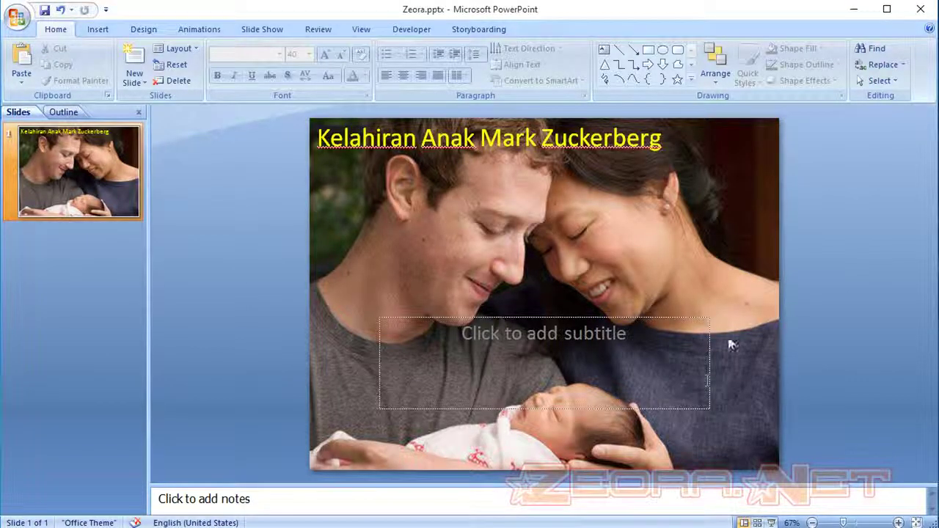
Apply the Fly In animation to the yellow title box
{"action": "left_click", "coordinate": [517, 143]}
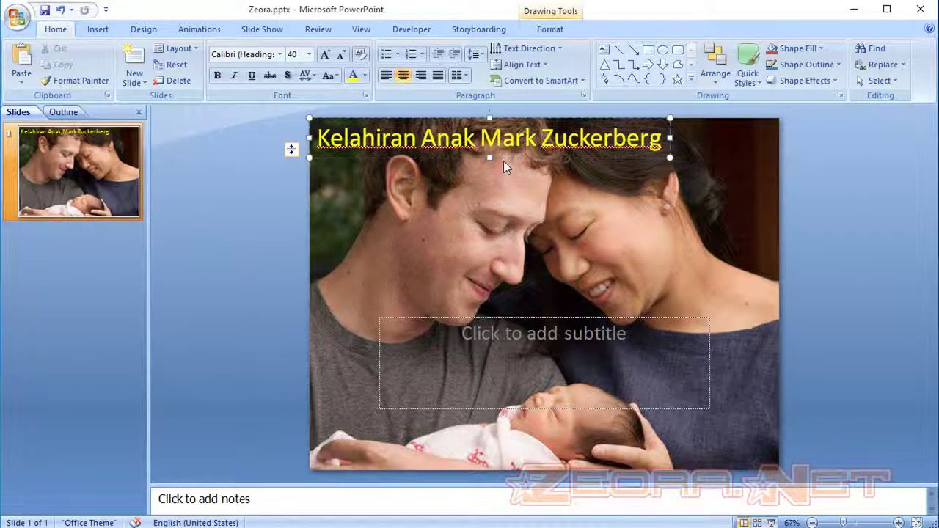
{"action": "left_click", "coordinate": [501, 159]}
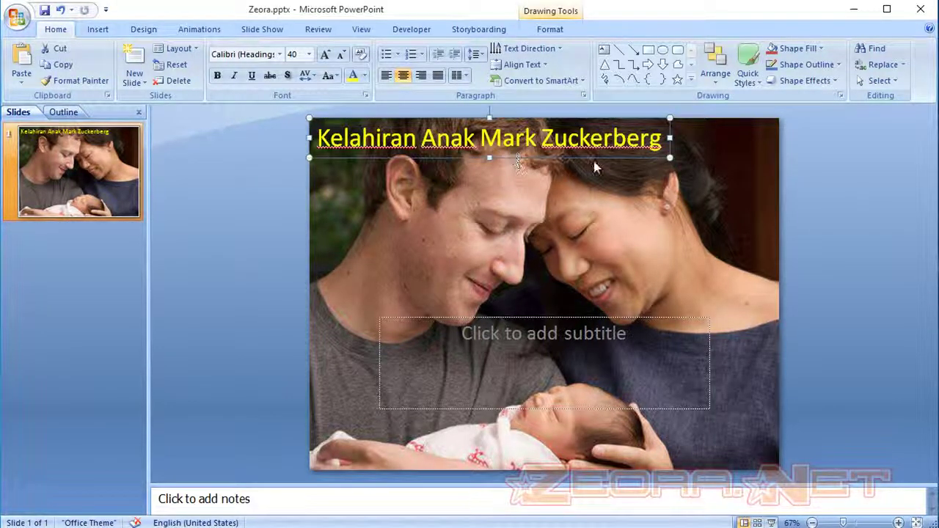
{"action": "left_click", "coordinate": [199, 29]}
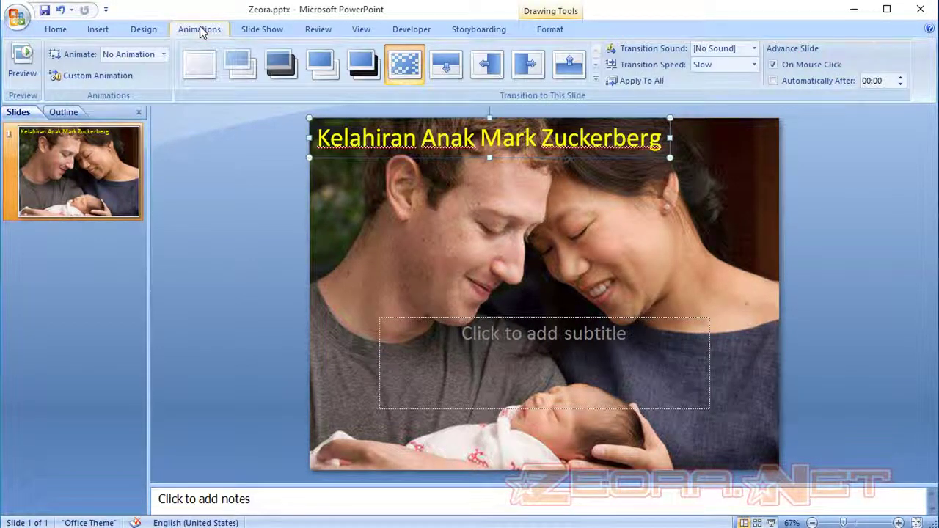
{"action": "left_click", "coordinate": [164, 55]}
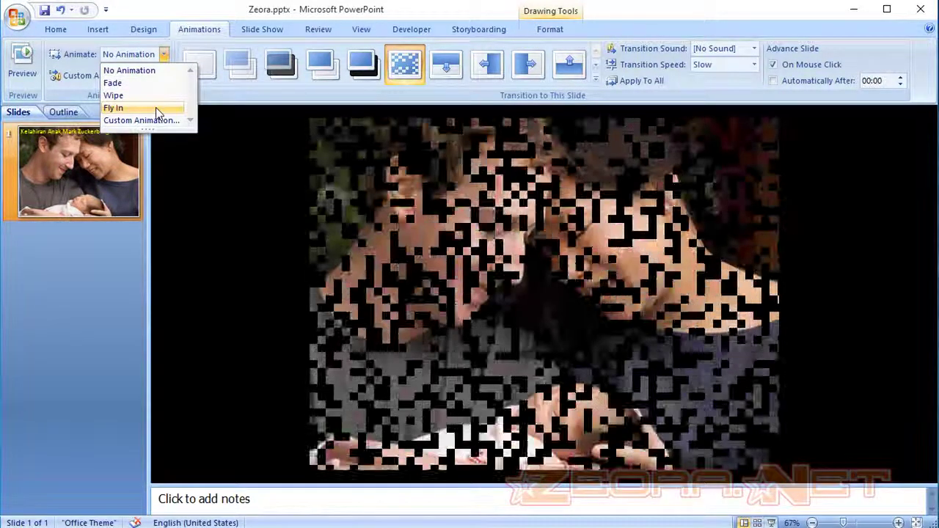
{"action": "left_click", "coordinate": [155, 108]}
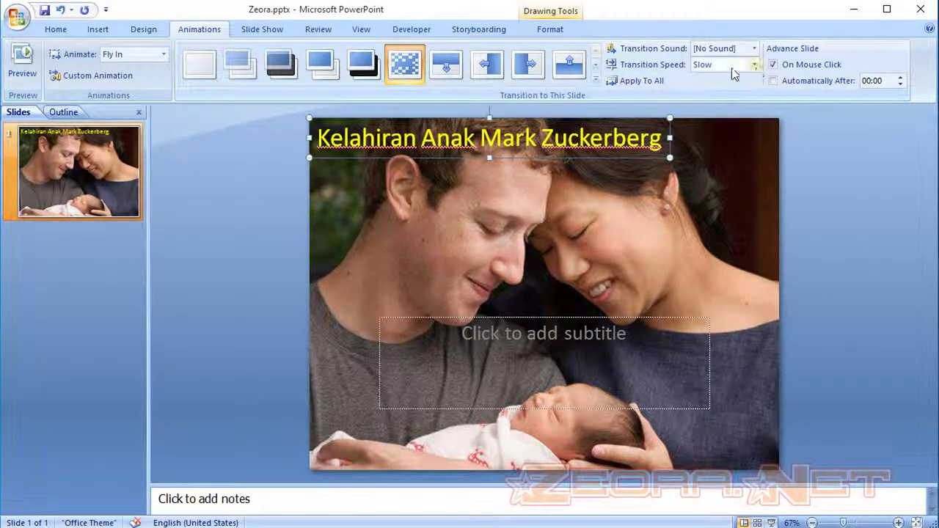
Set the title's Fly In effect to Medium speed and From Right direction, and preview it in the slide show
{"action": "left_click", "coordinate": [113, 81]}
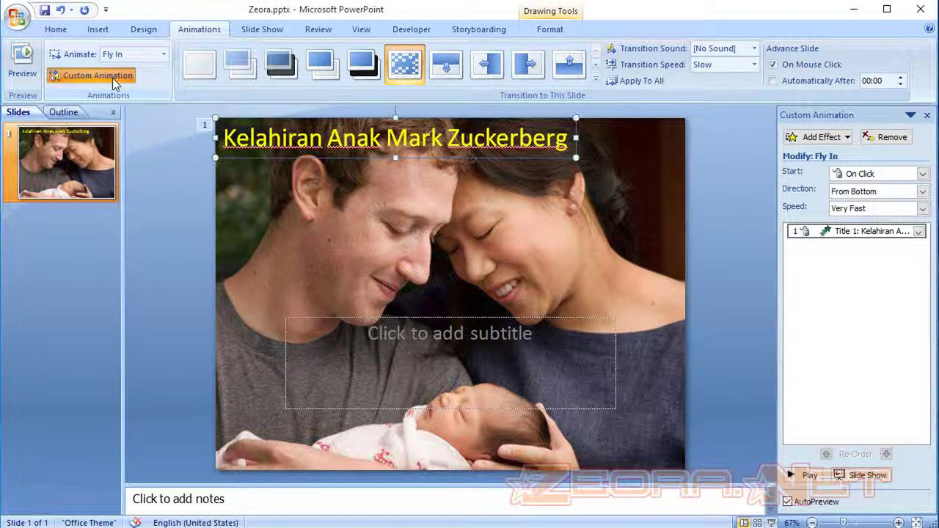
{"action": "left_click", "coordinate": [864, 209]}
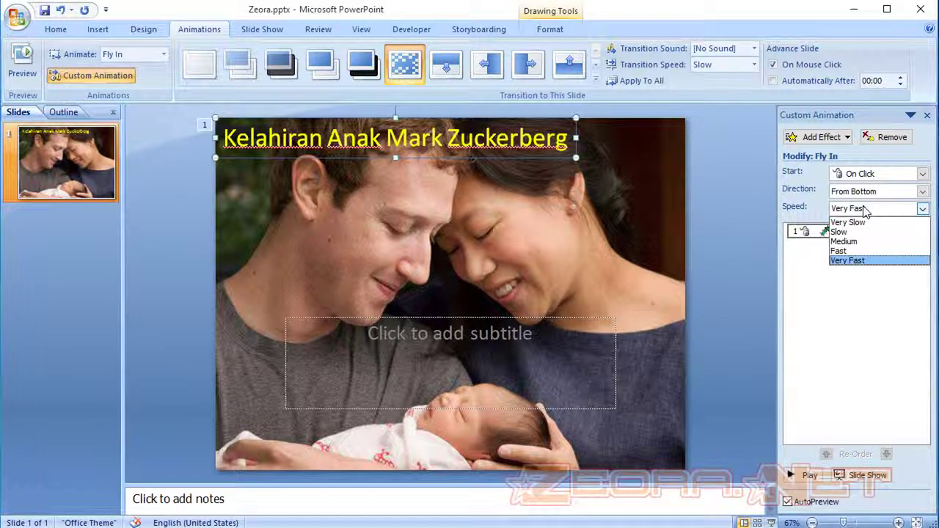
{"action": "left_click", "coordinate": [862, 242]}
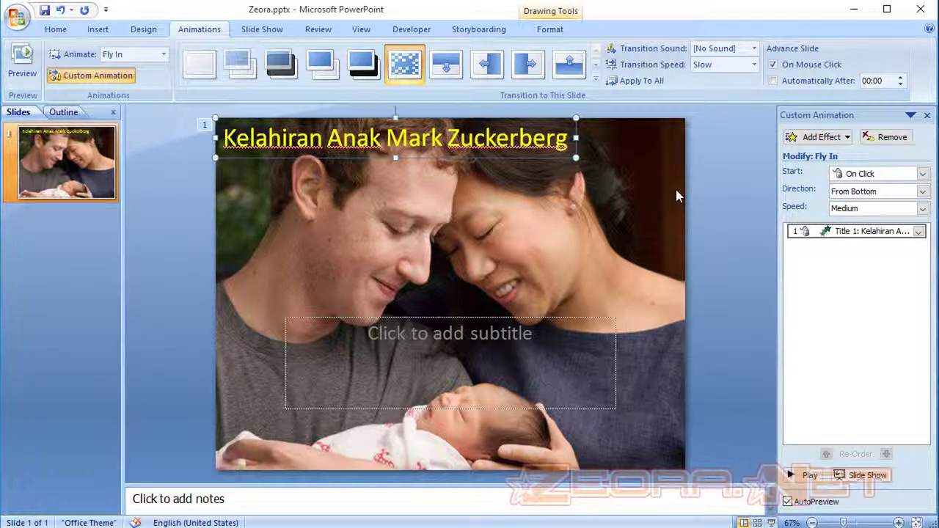
{"action": "left_click", "coordinate": [874, 192]}
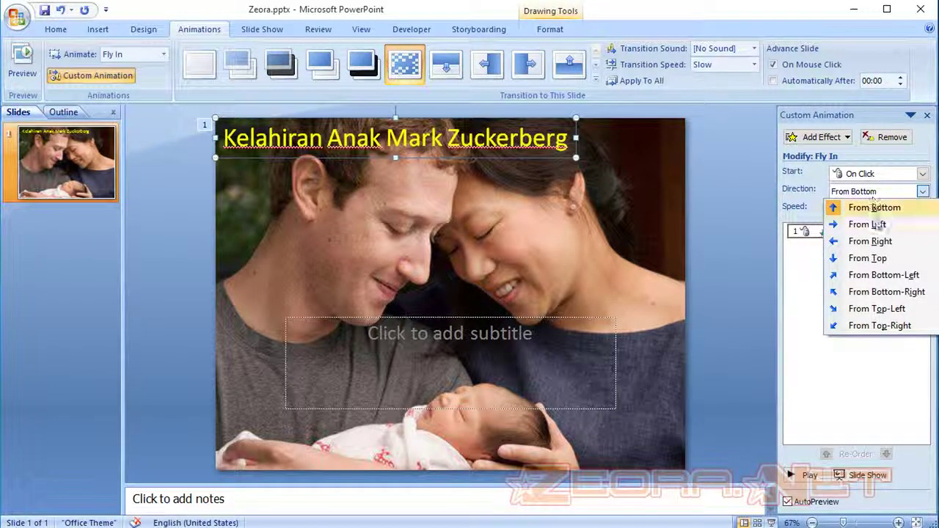
{"action": "left_click", "coordinate": [878, 242]}
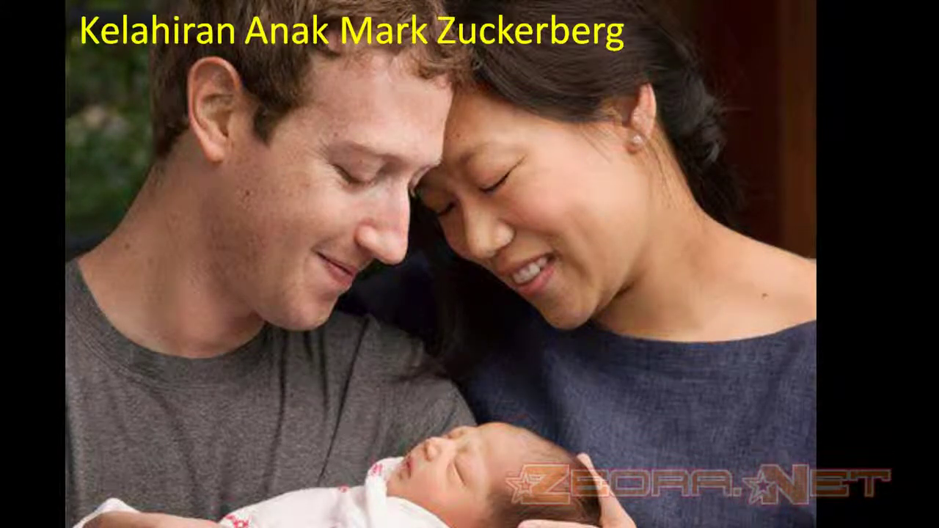
{"action": "left_click", "coordinate": [562, 257]}
{"action": "left_click", "coordinate": [562, 257]}
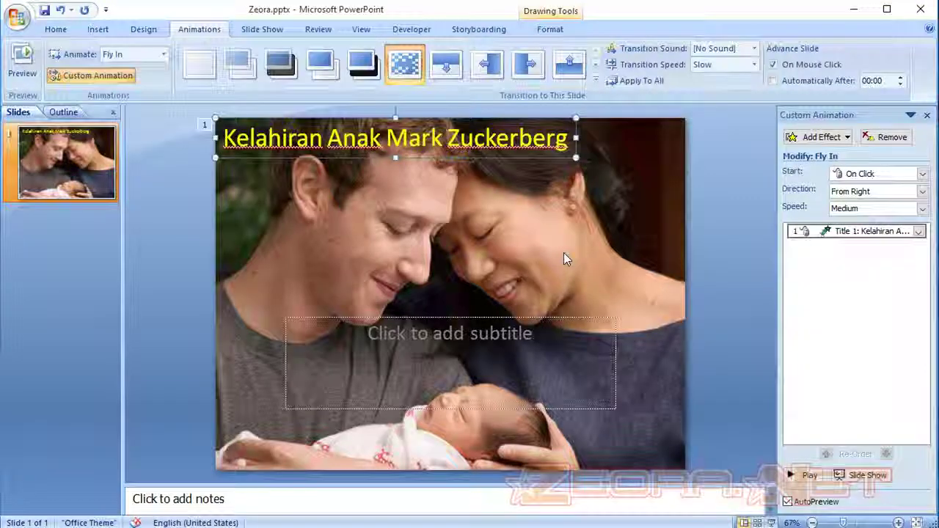
{"action": "left_click", "coordinate": [696, 258]}
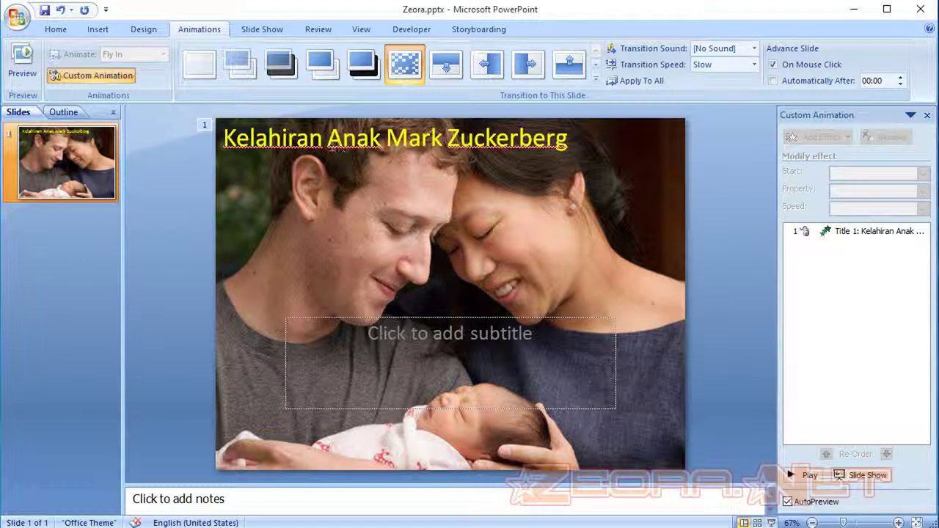
Move the empty subtitle box to the slide's left edge, slightly below its original position
{"action": "left_click", "coordinate": [58, 29]}
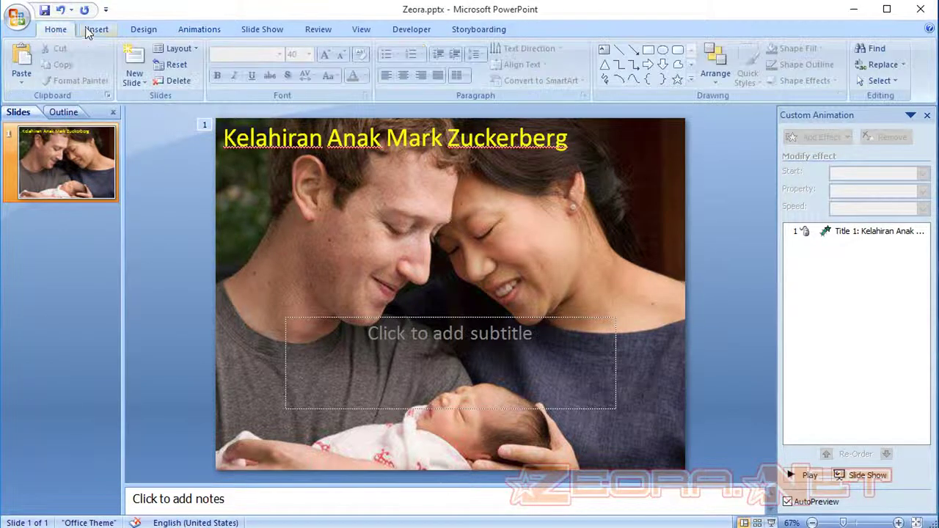
{"action": "left_click", "coordinate": [435, 318]}
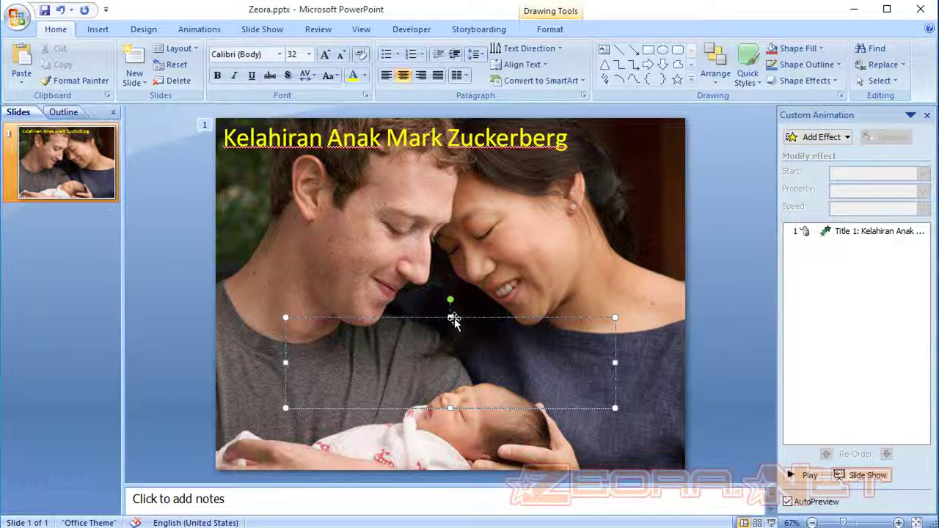
{"action": "left_click_drag", "start_coordinate": [456, 320], "coordinate": [410, 329]}
{"action": "left_click_drag", "start_coordinate": [396, 330], "coordinate": [387, 330]}
Enter the subtitle text on two lines: "Hal ini membuat saya bahagia" and "Ini adalah sebuah percobaan"
{"action": "left_click", "coordinate": [513, 347]}
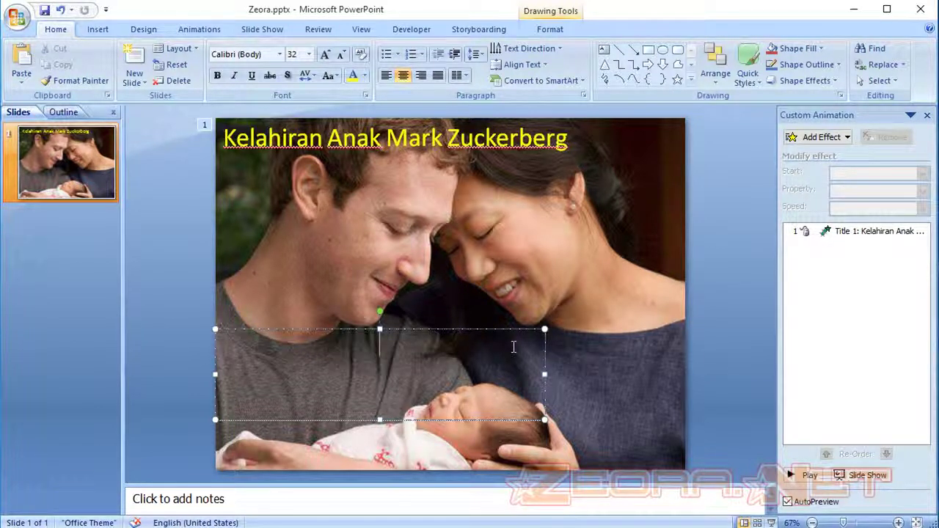
{"action": "key", "text": "ctrl+z"}
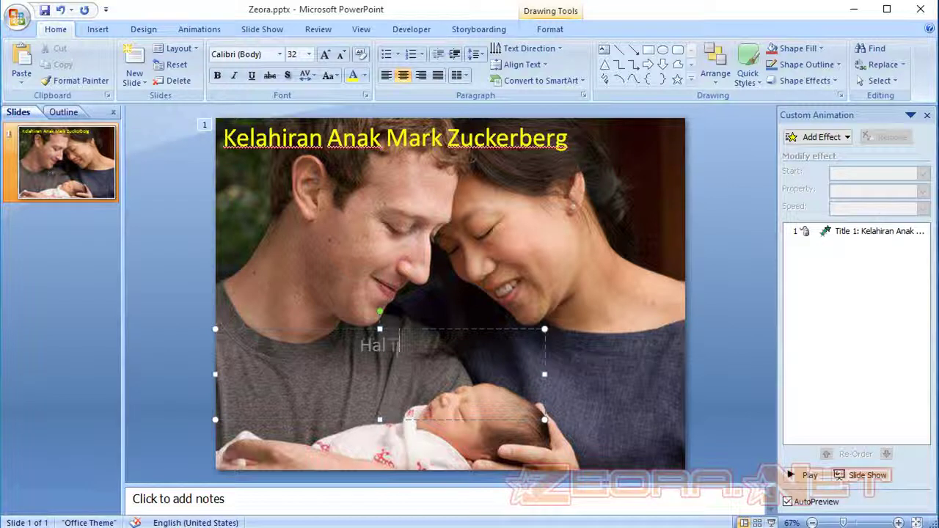
{"action": "type", "text": "Hal ini mem"}
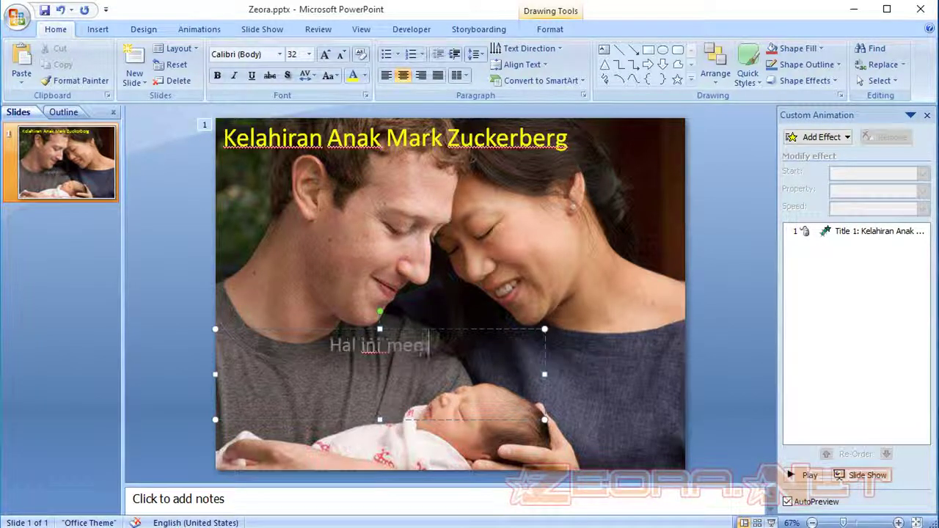
{"action": "type", "text": "buat saya ba"}
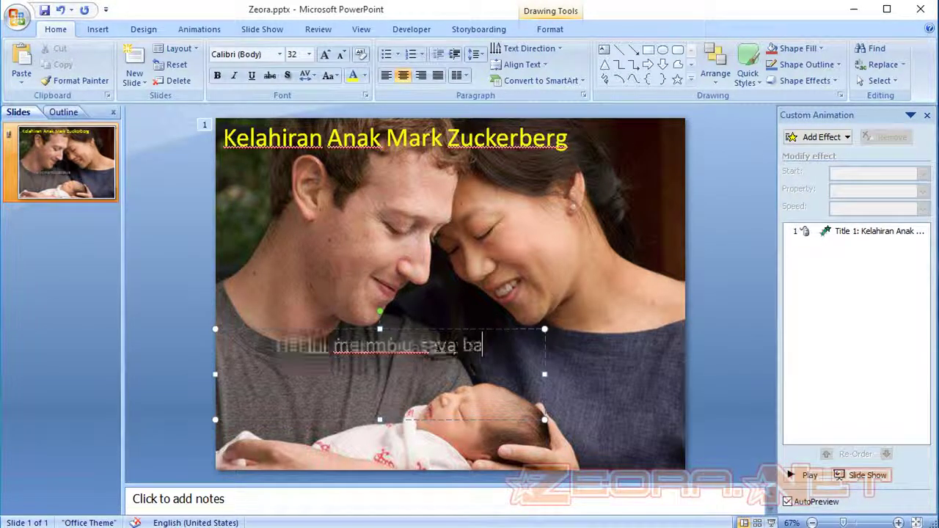
{"action": "type", "text": "hagia "}
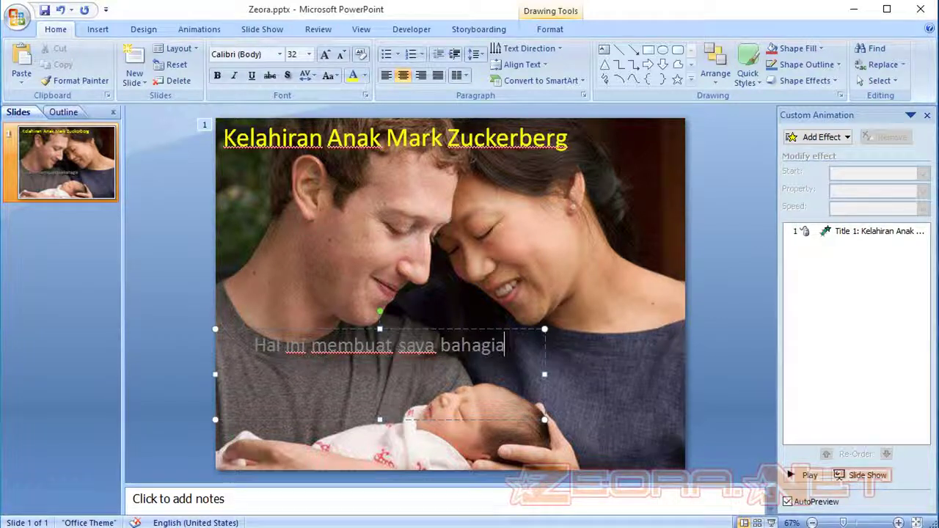
{"action": "type", "text": "Ini adala"}
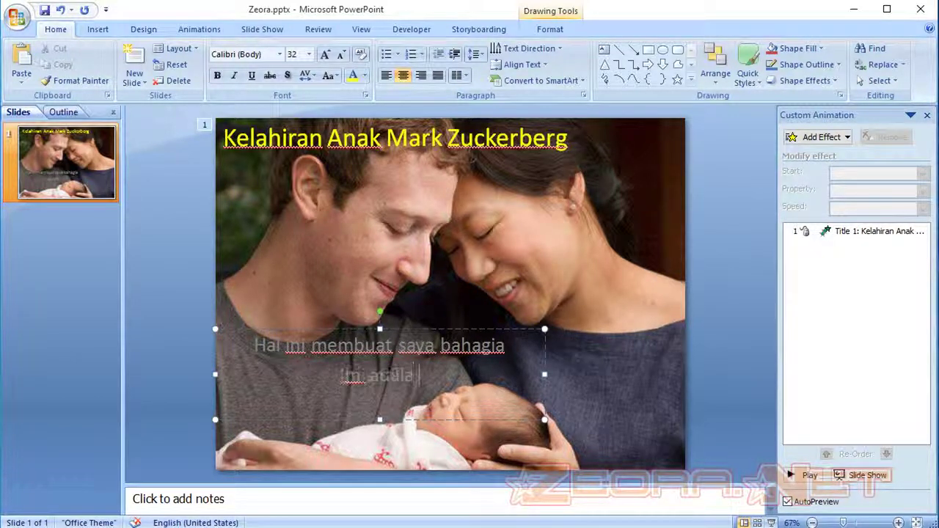
{"action": "type", "text": "h sebuah percobaan"}
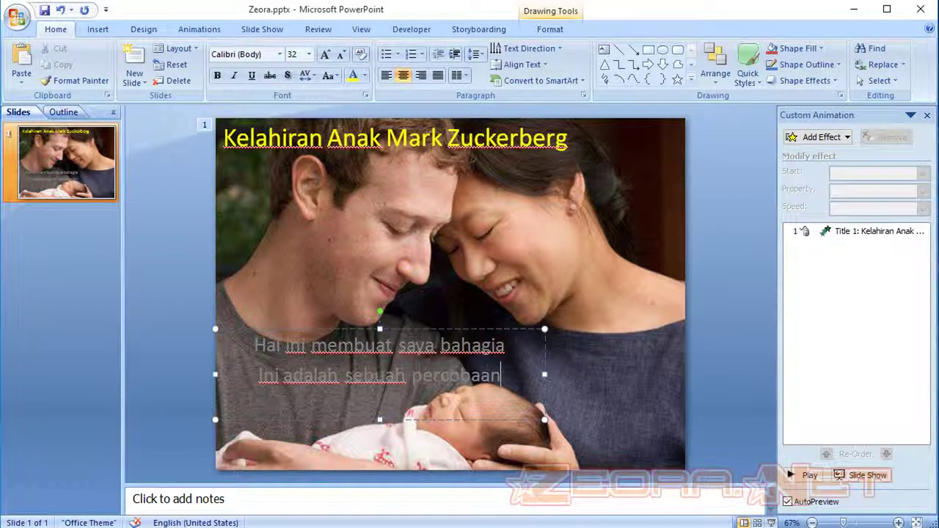
End both subtitle lines with a period, leaving no empty line between them
{"action": "left_click", "coordinate": [525, 356]}
{"action": "type", "text": "."}
{"action": "key", "text": "Return"}
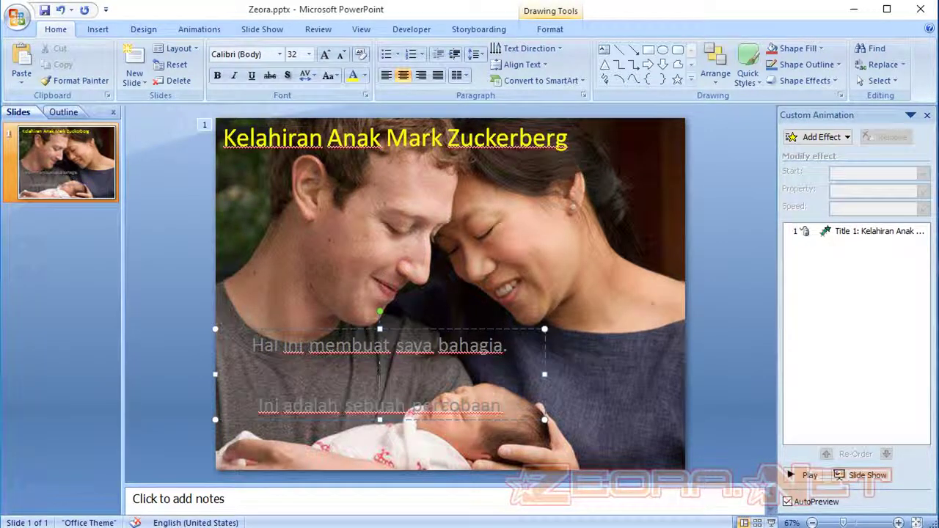
{"action": "key", "text": "Delete"}
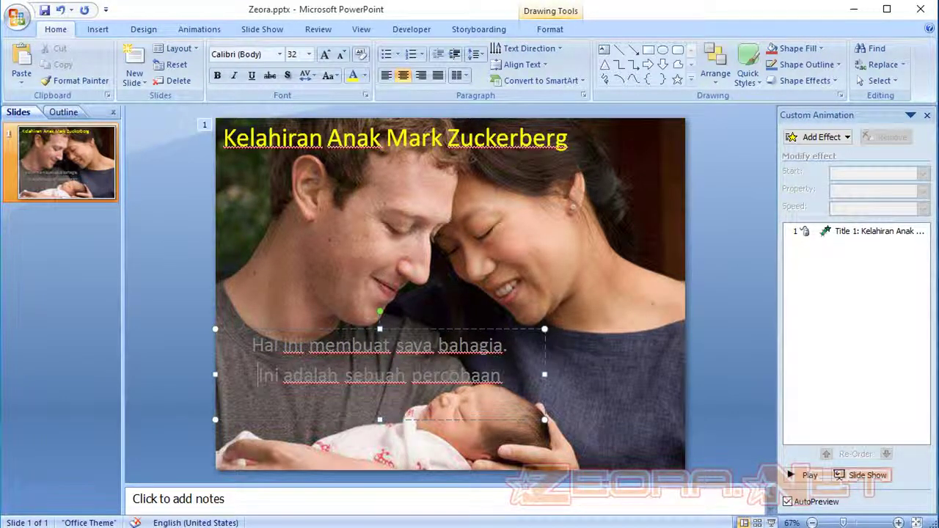
{"action": "left_click", "coordinate": [522, 375]}
{"action": "type", "text": "."}
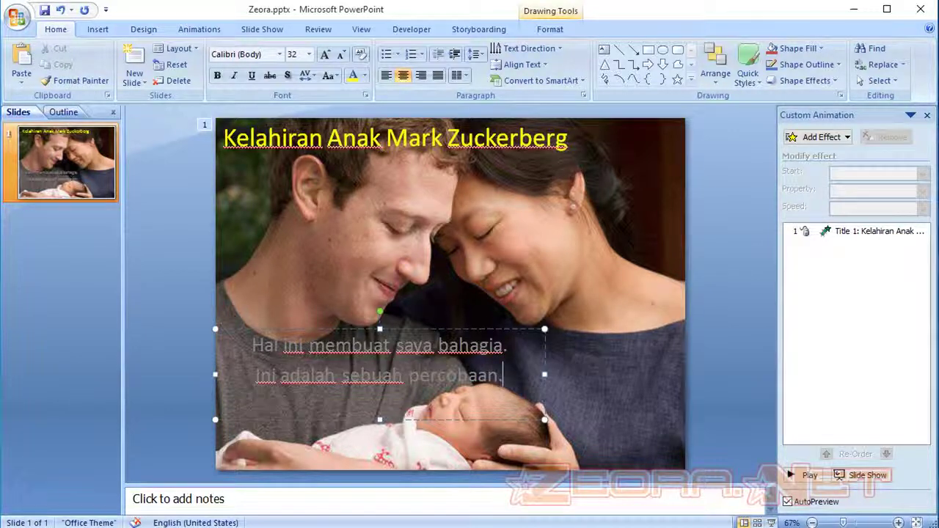
Reduce the subtitle box's height slightly by raising its lower edge, and color both lines of its text yellow
{"action": "left_click_drag", "start_coordinate": [380, 419], "coordinate": [381, 403]}
{"action": "left_click", "coordinate": [518, 380]}
{"action": "left_click_drag", "start_coordinate": [506, 377], "coordinate": [249, 345]}
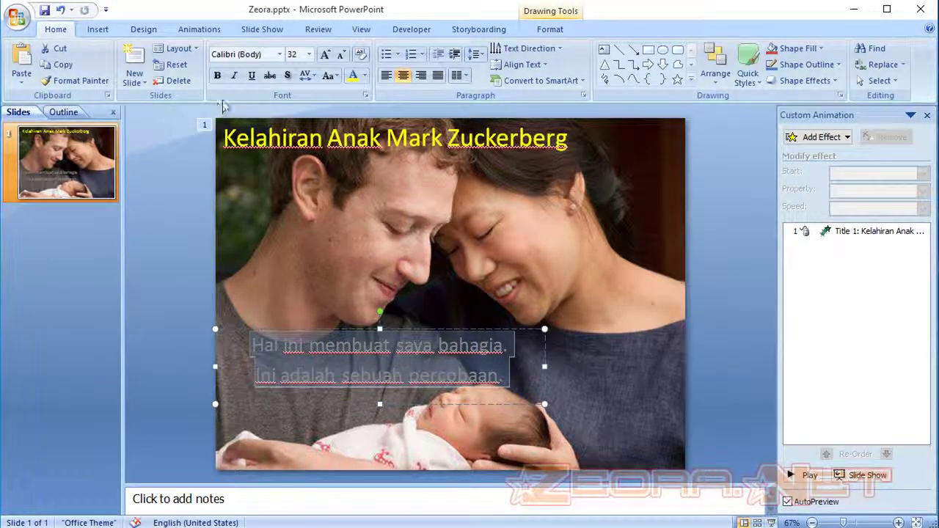
{"action": "left_click", "coordinate": [352, 76]}
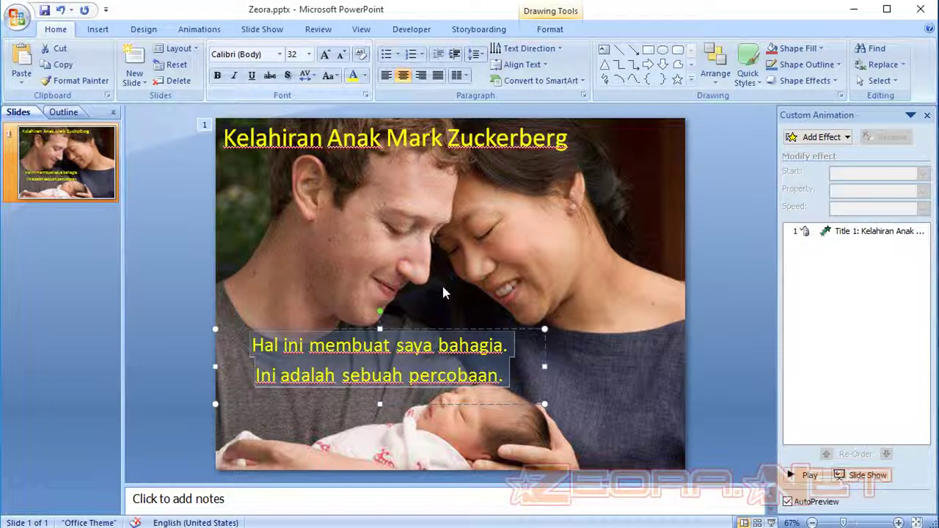
Move the subtitle box to the slide's lower-right corner and animate it with Fly In, By 1st Level Paragraphs
{"action": "left_click_drag", "start_coordinate": [461, 338], "coordinate": [600, 396]}
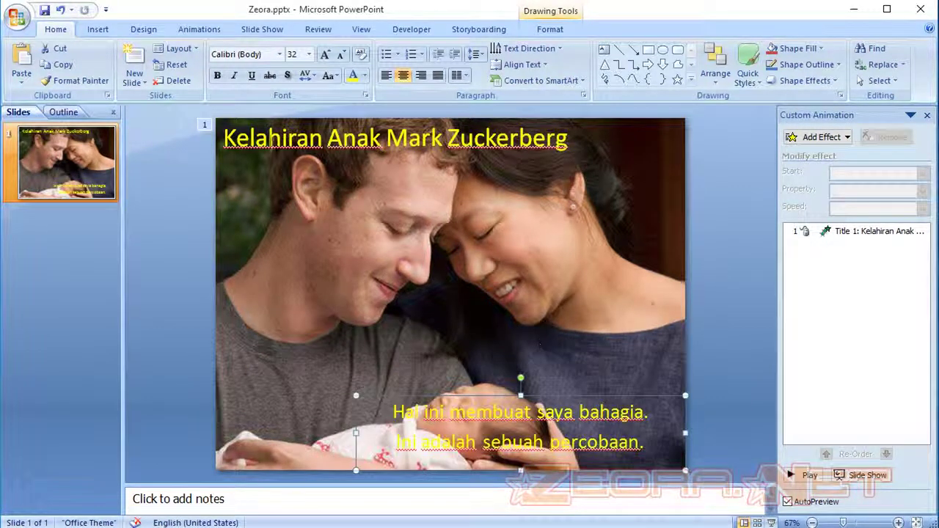
{"action": "left_click", "coordinate": [199, 30]}
{"action": "left_click", "coordinate": [163, 57]}
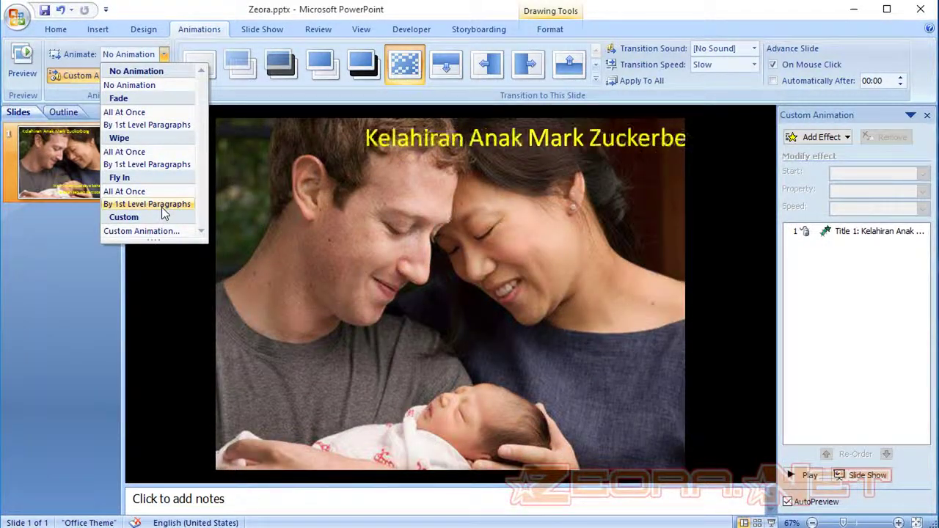
{"action": "left_click", "coordinate": [162, 205]}
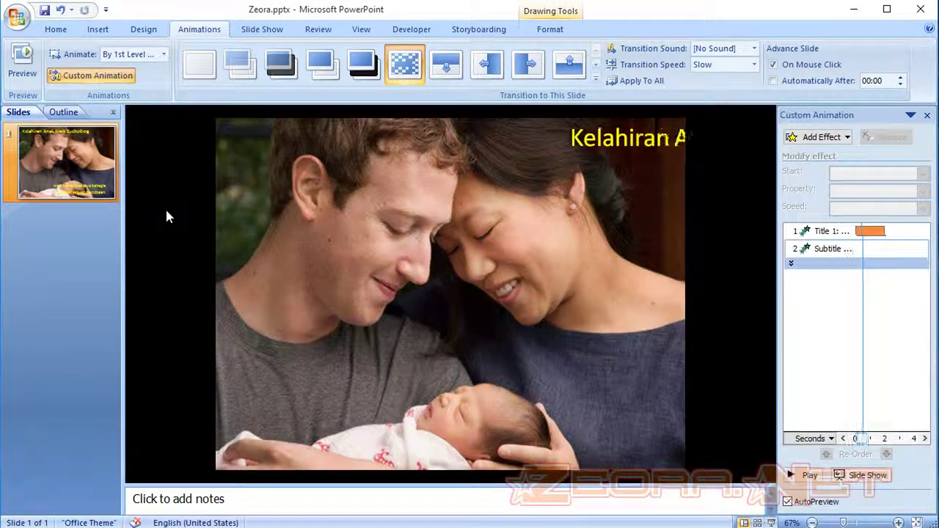
Move the subtitle box directly beneath the title at the slide's left edge and left-align its text
{"action": "left_click", "coordinate": [565, 408]}
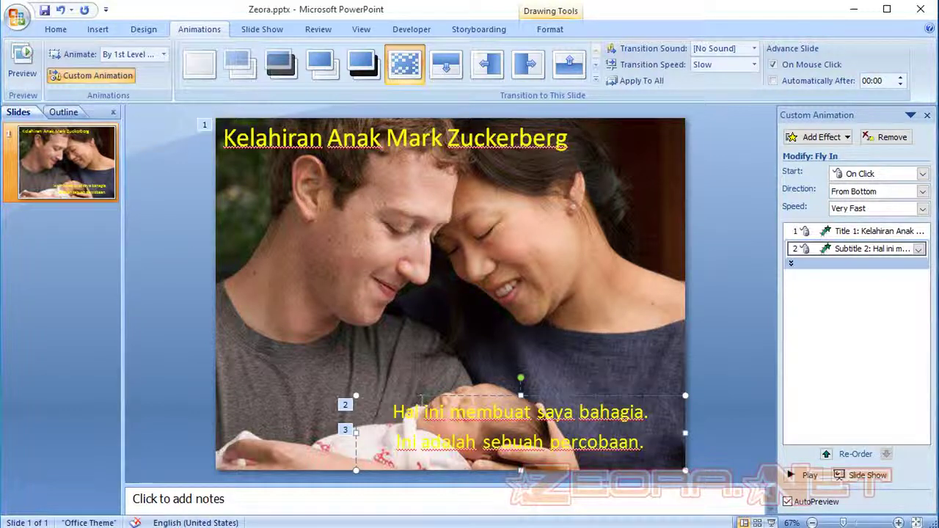
{"action": "left_click_drag", "start_coordinate": [429, 399], "coordinate": [281, 156]}
{"action": "left_click", "coordinate": [56, 29]}
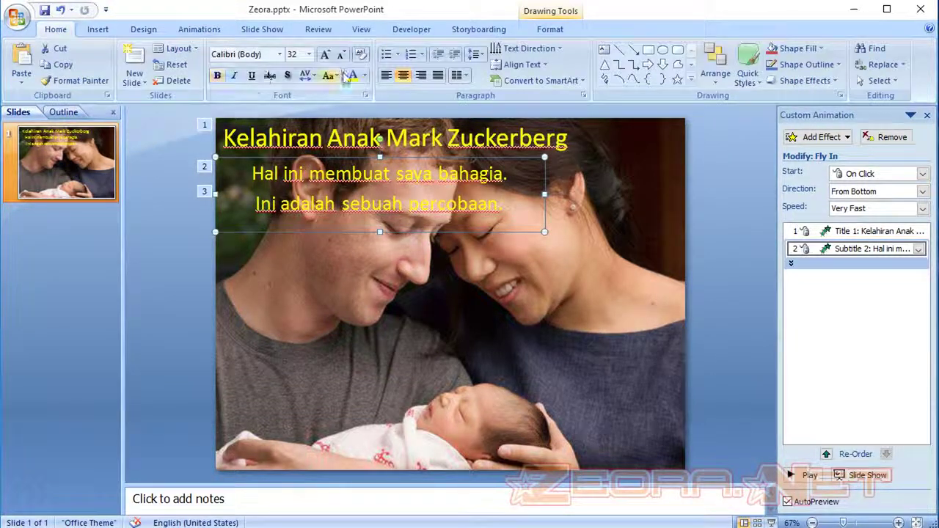
{"action": "left_click", "coordinate": [386, 75]}
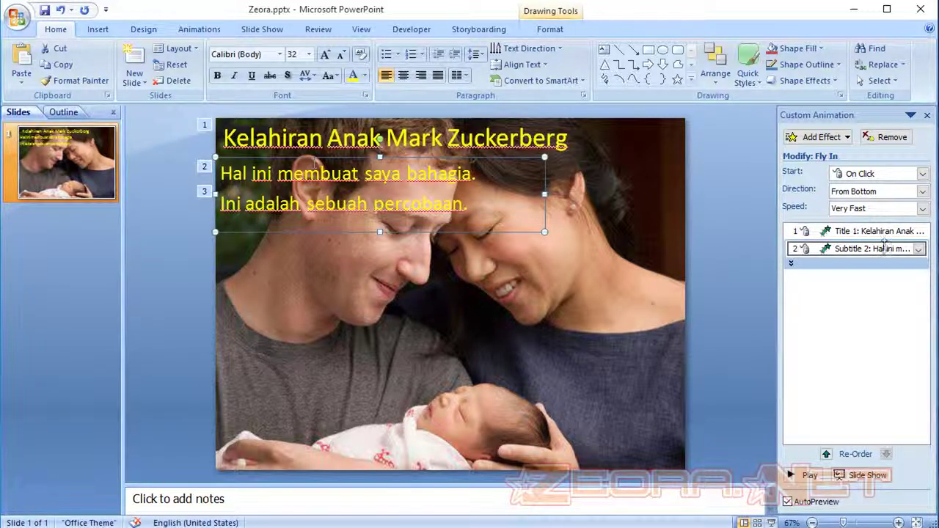
Set the subtitle's Fly In effect to Medium speed with the From Bottom direction, and deselect the box
{"action": "left_click", "coordinate": [922, 209]}
{"action": "left_click", "coordinate": [877, 242]}
{"action": "left_click", "coordinate": [875, 191]}
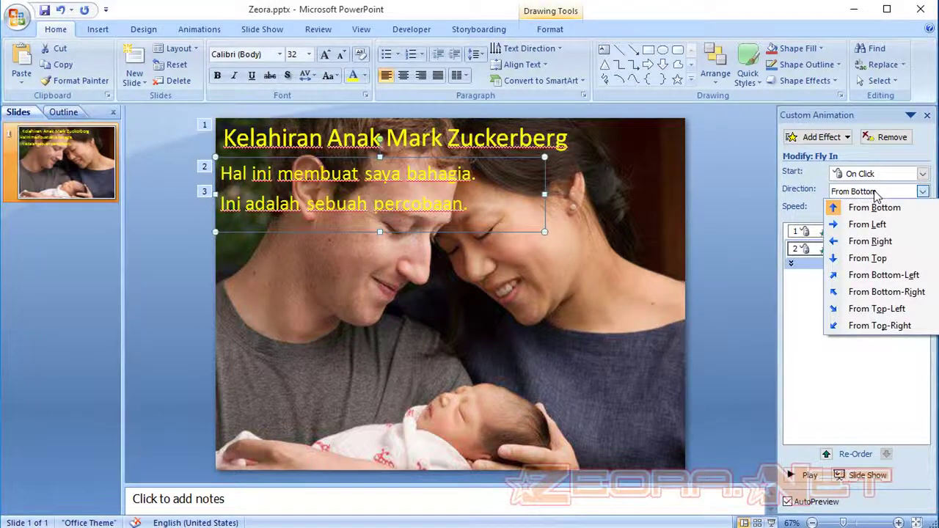
{"action": "left_click", "coordinate": [873, 208]}
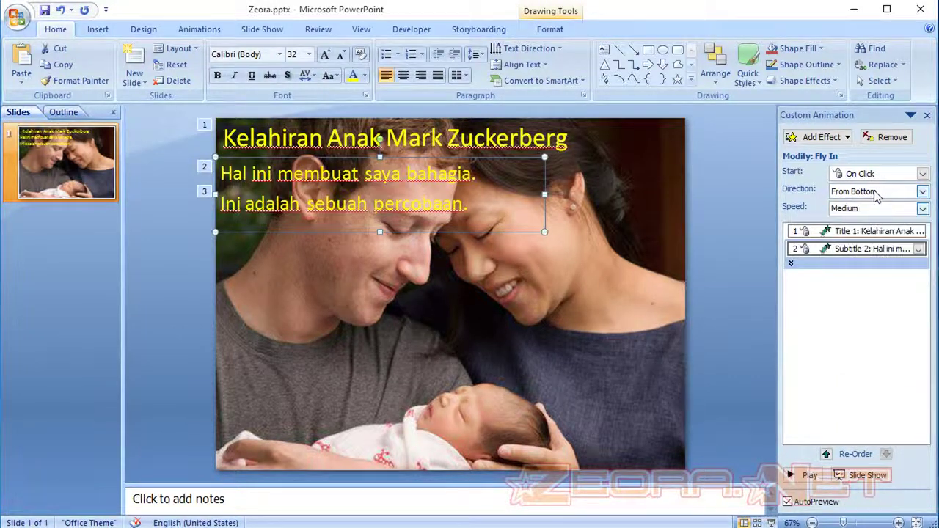
{"action": "left_click", "coordinate": [724, 234]}
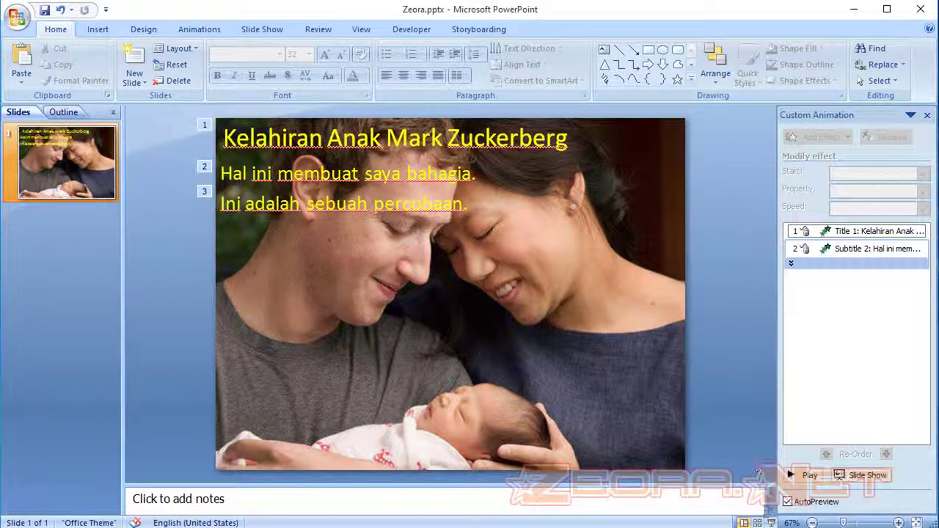
Play the title slide as a full-screen slide show to check its transition and text animations, and return to editing
{"action": "left_click", "coordinate": [770, 522]}
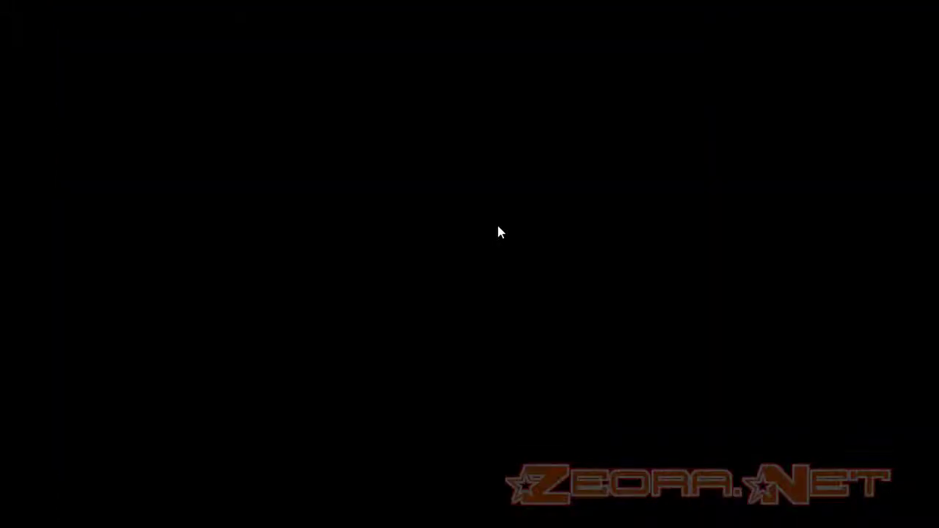
{"action": "left_click", "coordinate": [496, 223]}
Add a new slide with a title and content layout after the title slide
{"action": "left_click", "coordinate": [116, 249]}
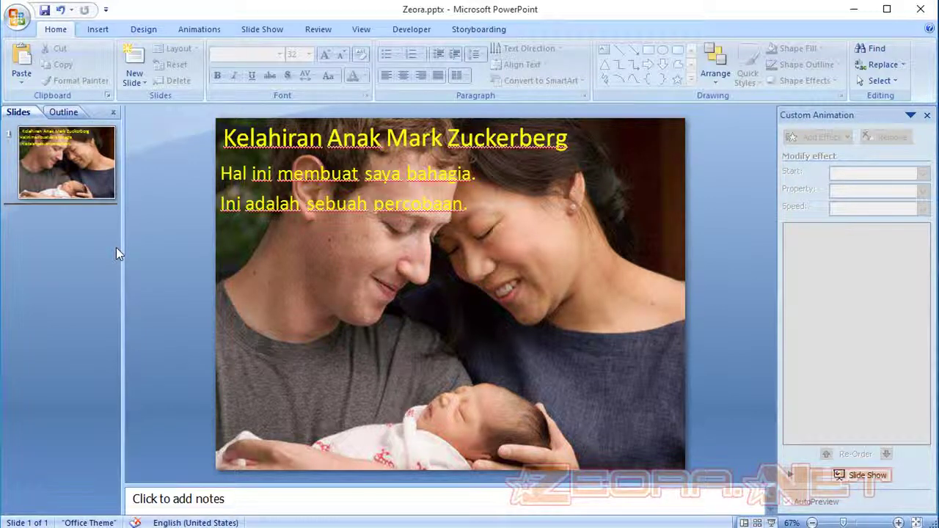
{"action": "key", "text": "Return"}
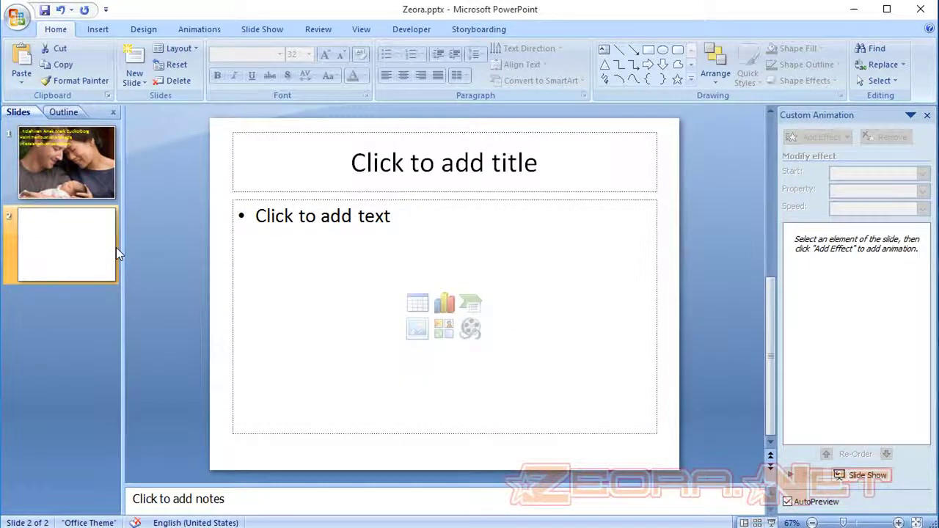
{"action": "left_click", "coordinate": [215, 143]}
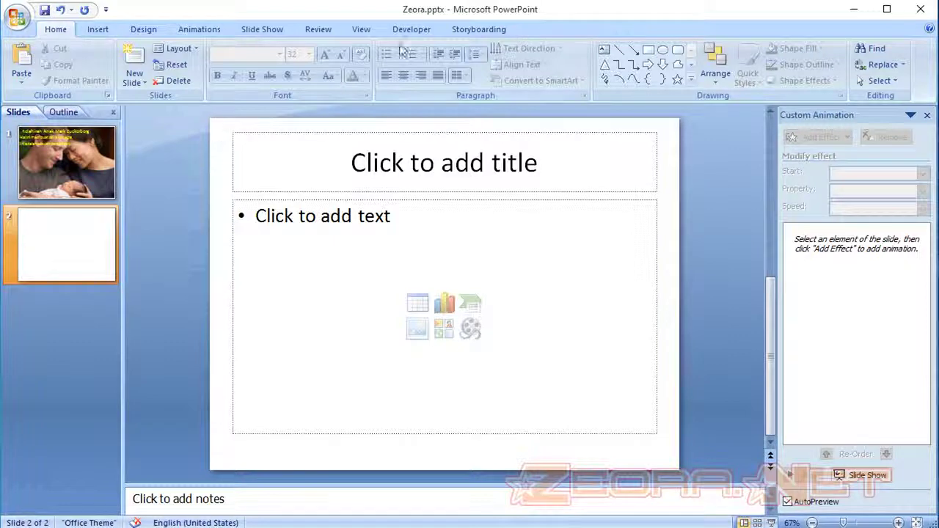
Format the second slide's background as a gradient fill with the green-to-blue preset colors, for this slide only
{"action": "left_click", "coordinate": [164, 34]}
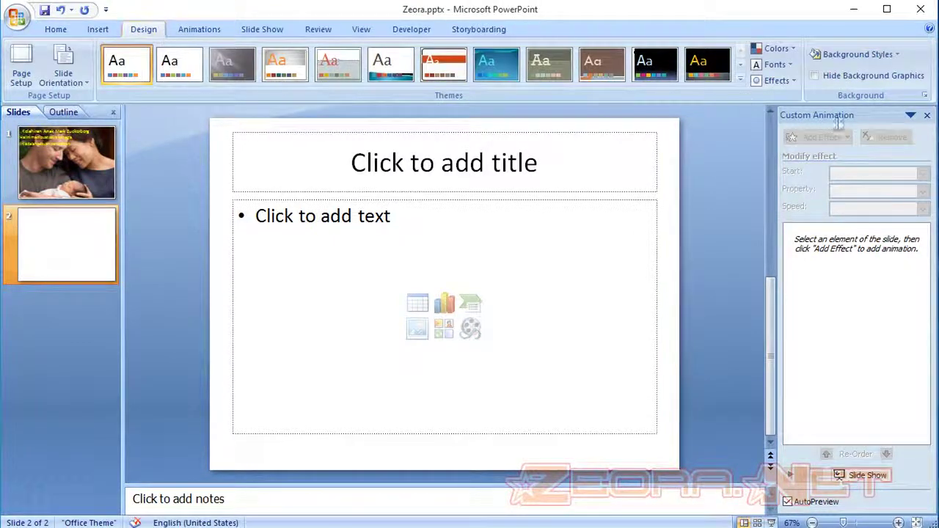
{"action": "left_click", "coordinate": [855, 54]}
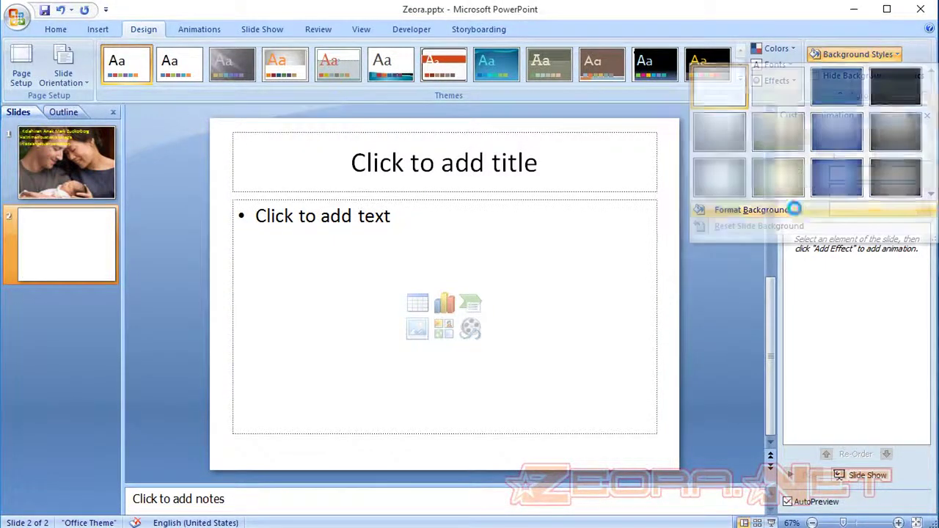
{"action": "left_click", "coordinate": [798, 212]}
{"action": "left_click", "coordinate": [392, 169]}
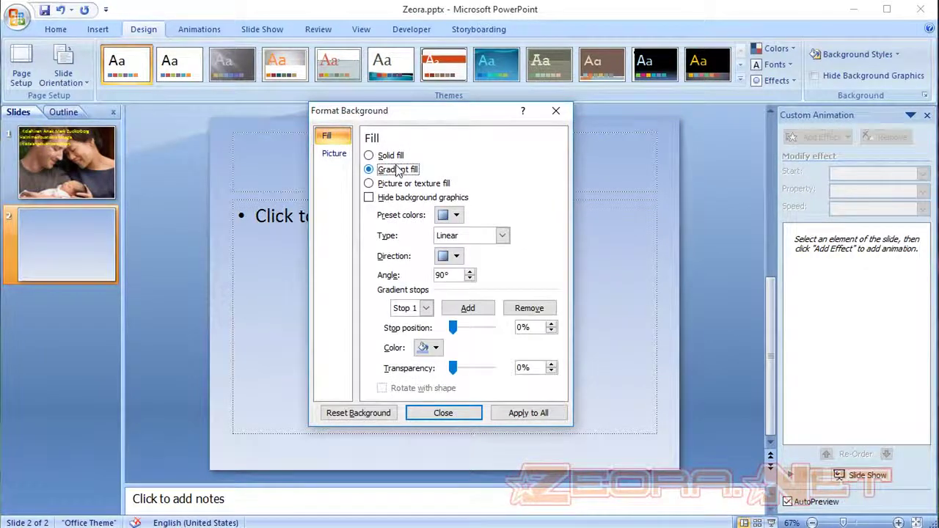
{"action": "left_click_drag", "start_coordinate": [407, 122], "coordinate": [558, 95]}
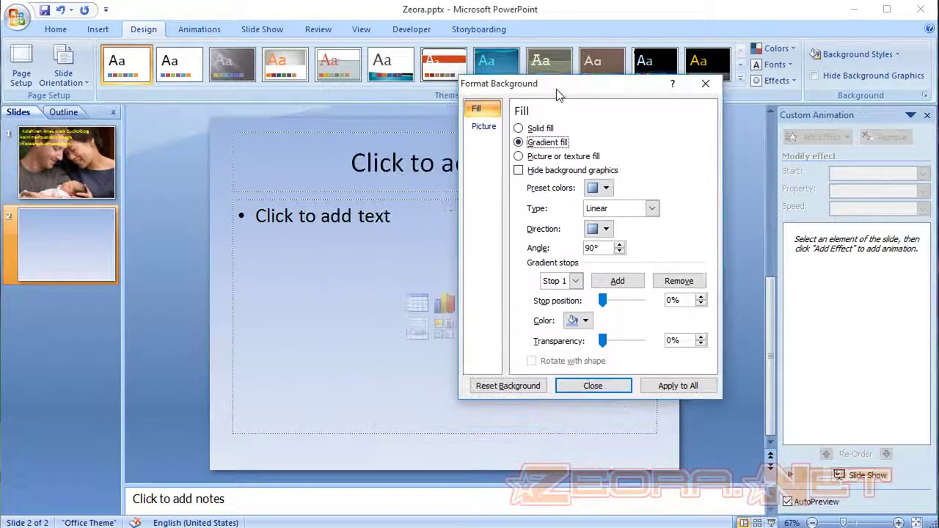
{"action": "left_click", "coordinate": [606, 189]}
{"action": "left_click", "coordinate": [635, 256]}
{"action": "left_click", "coordinate": [618, 384]}
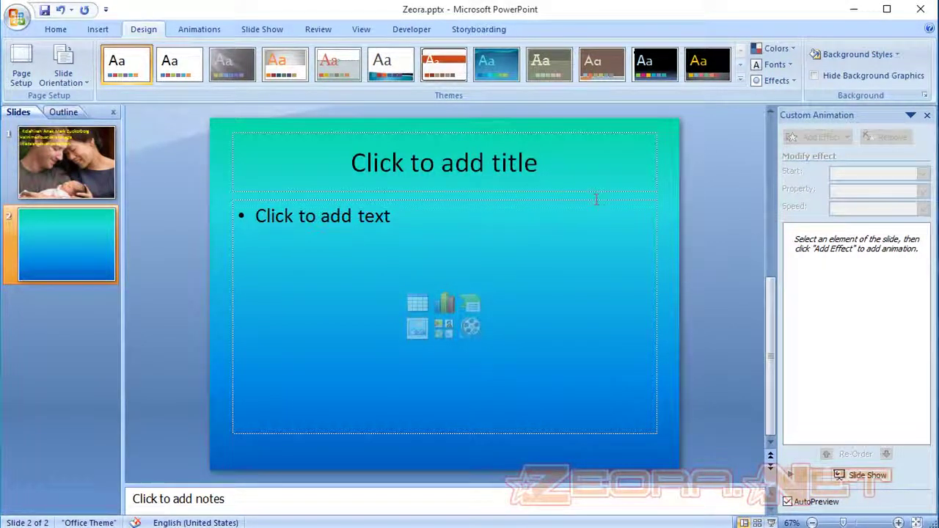
Delete the empty content placeholder below the title on the second slide
{"action": "left_click", "coordinate": [587, 200]}
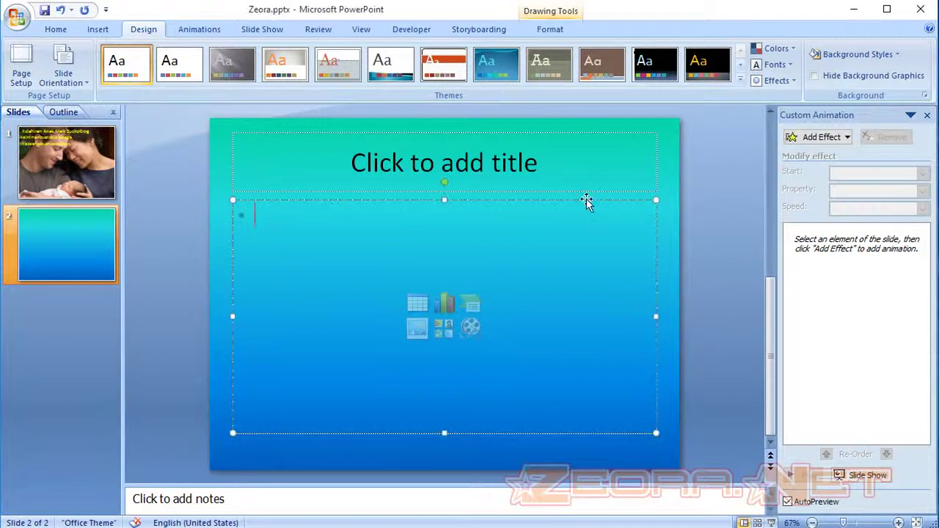
{"action": "left_click", "coordinate": [587, 200]}
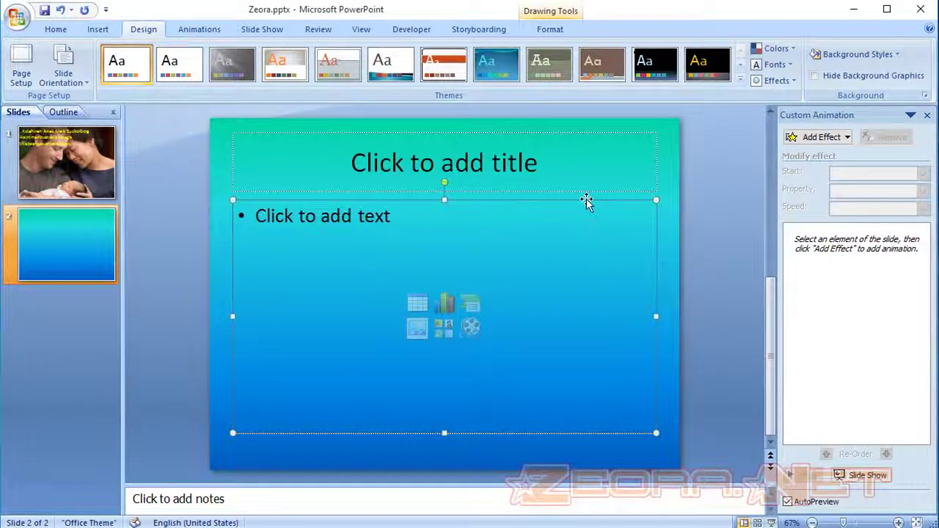
{"action": "key", "text": "Delete"}
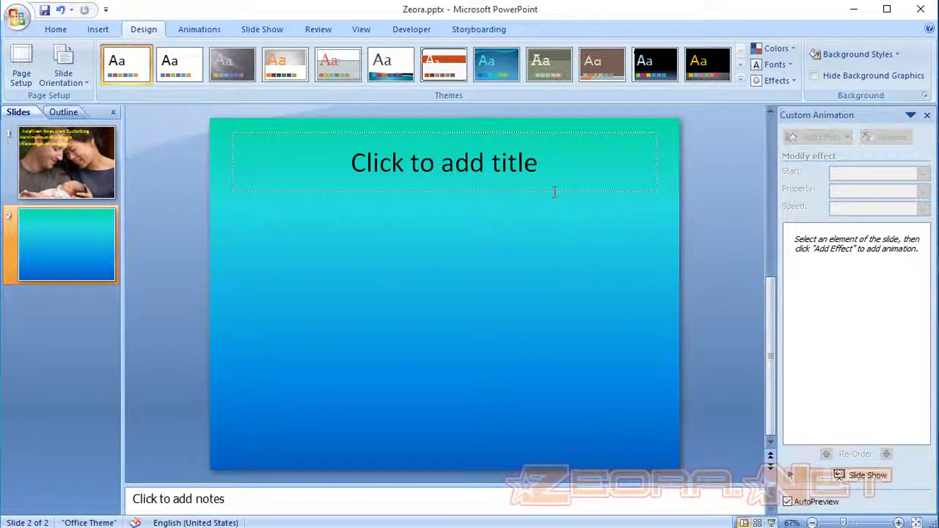